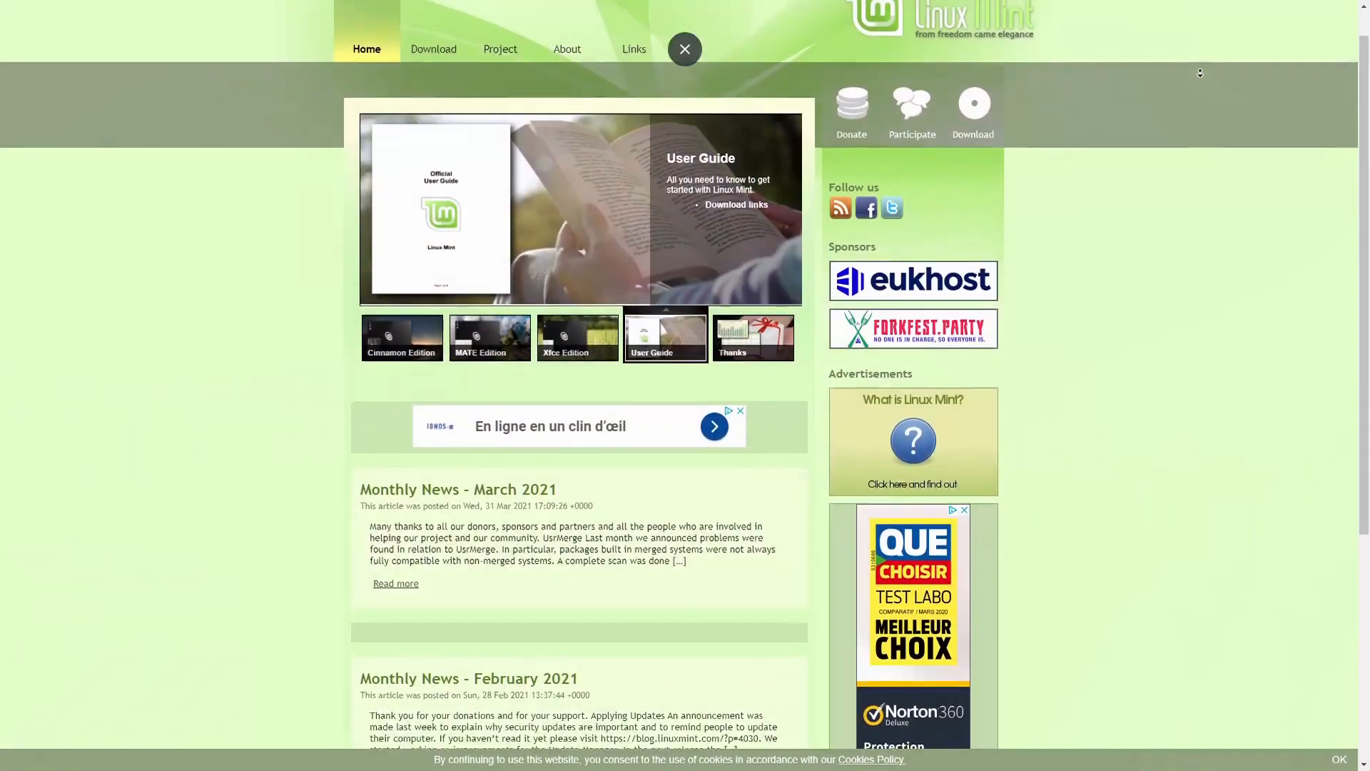
- Check the long term support status of Linux Mint 20.1 Ulyssa in the list of all releases
scroll(1199, 73, "down", 3)
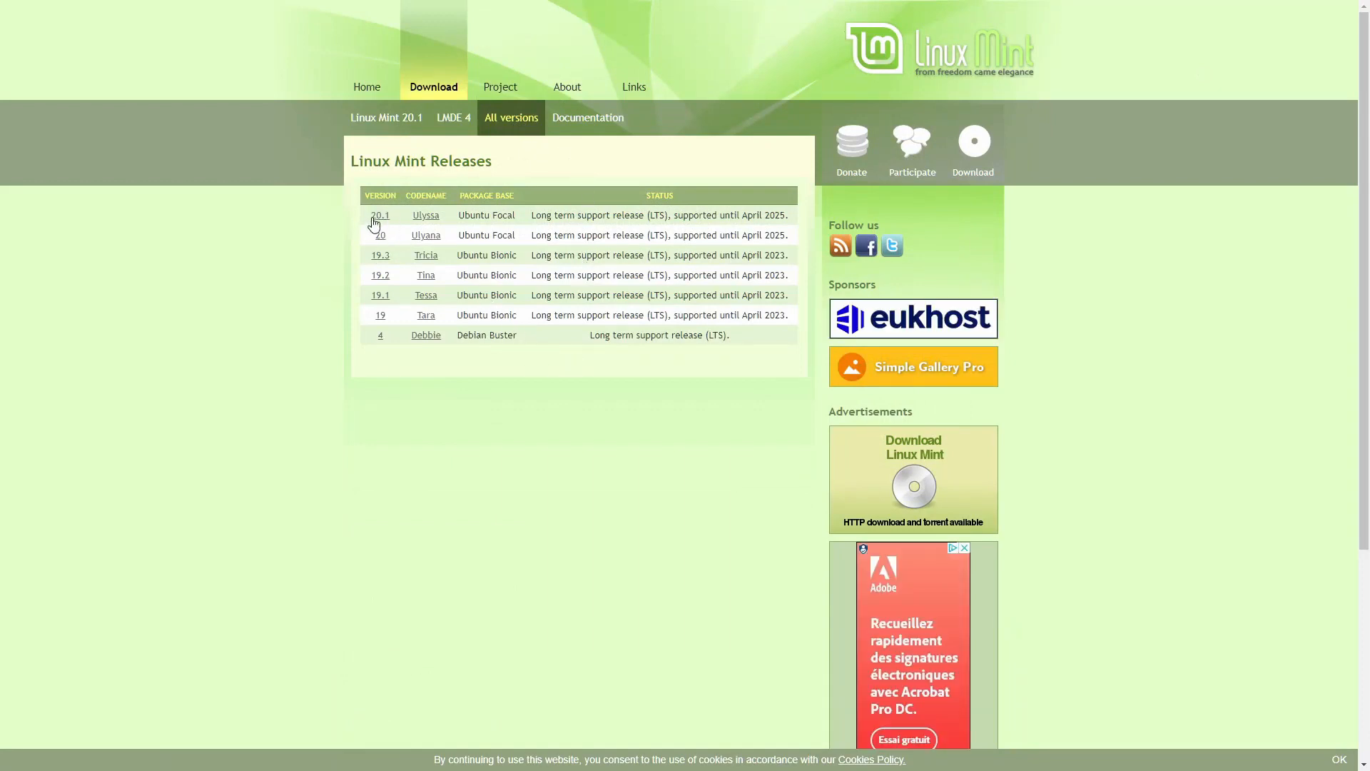
left_click_drag(534, 215, 631, 212)
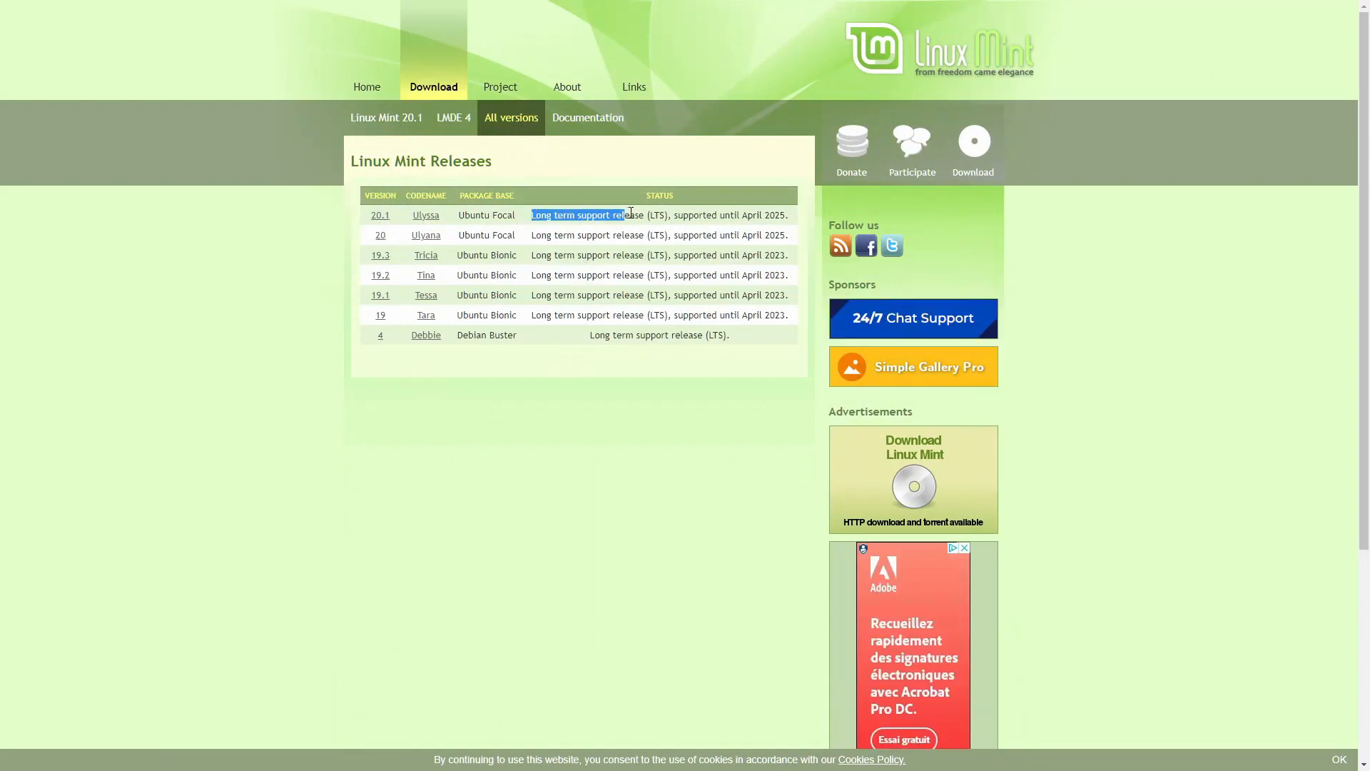
left_click_drag(789, 215, 782, 214)
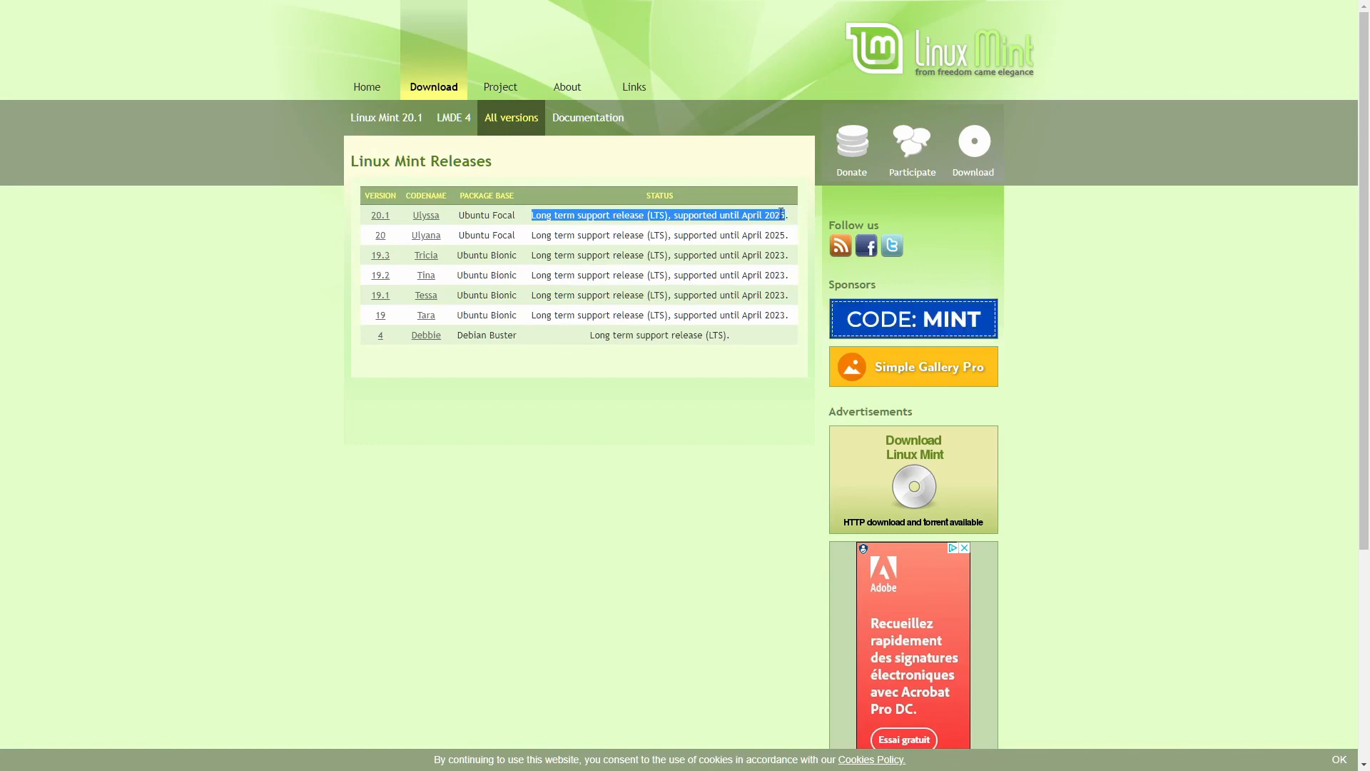
left_click(627, 559)
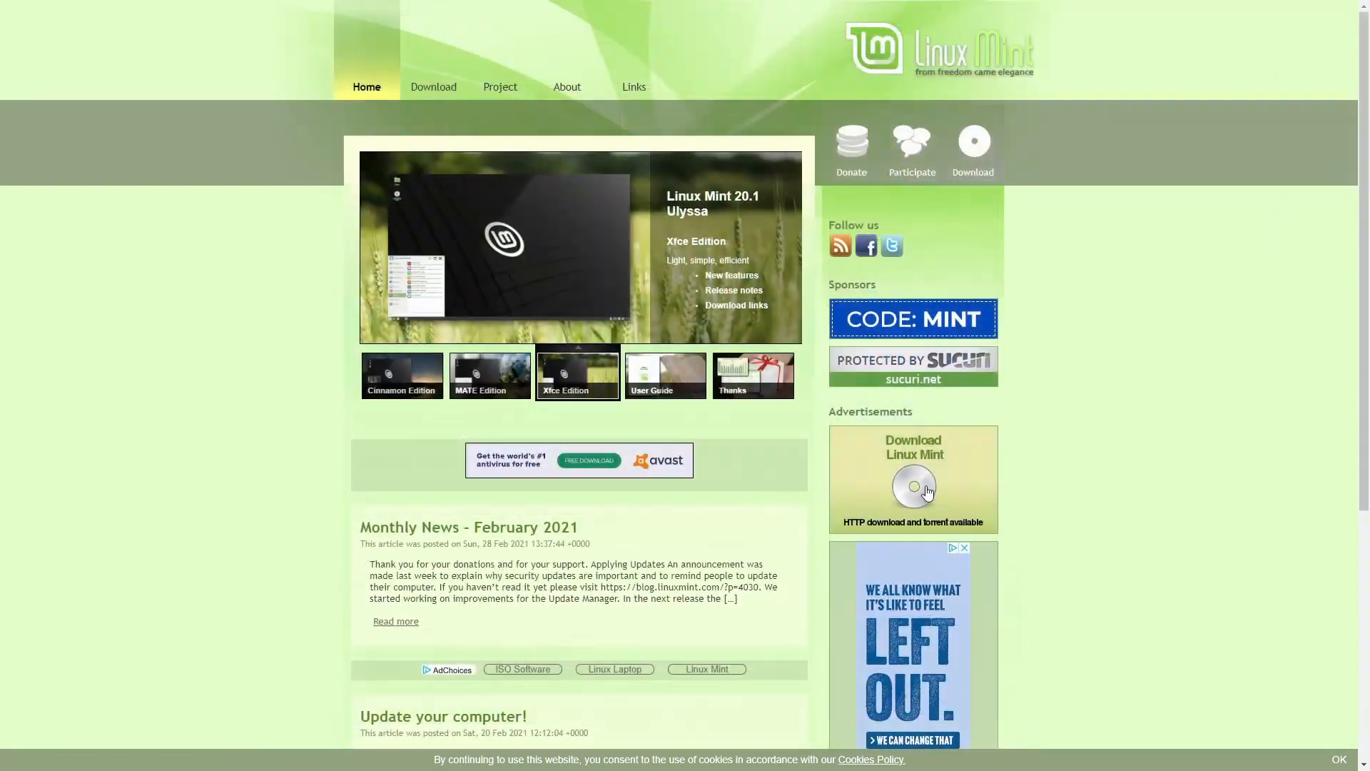
- Open the Linux Mint 20.1 Ulyssa download page and choose the Cinnamon edition
left_click(927, 492)
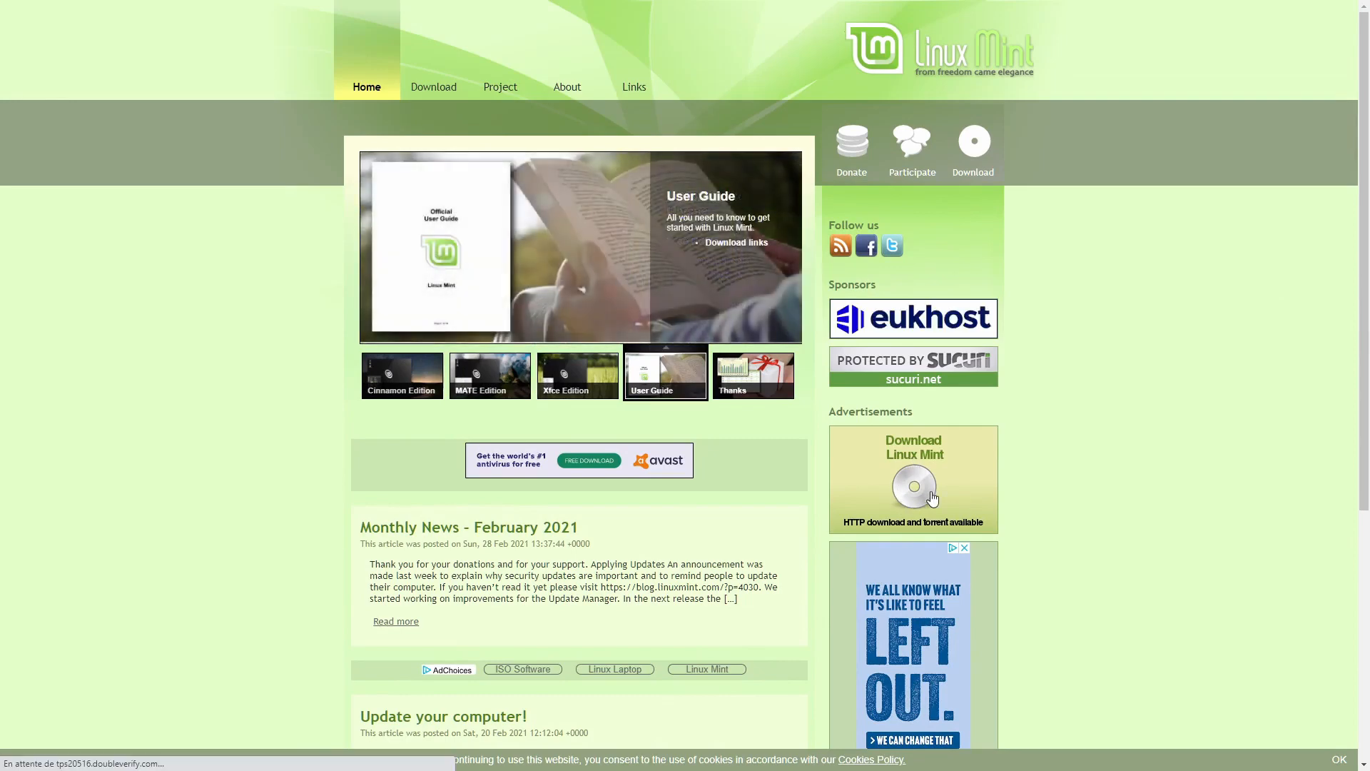
scroll(1199, 492, "down", 2)
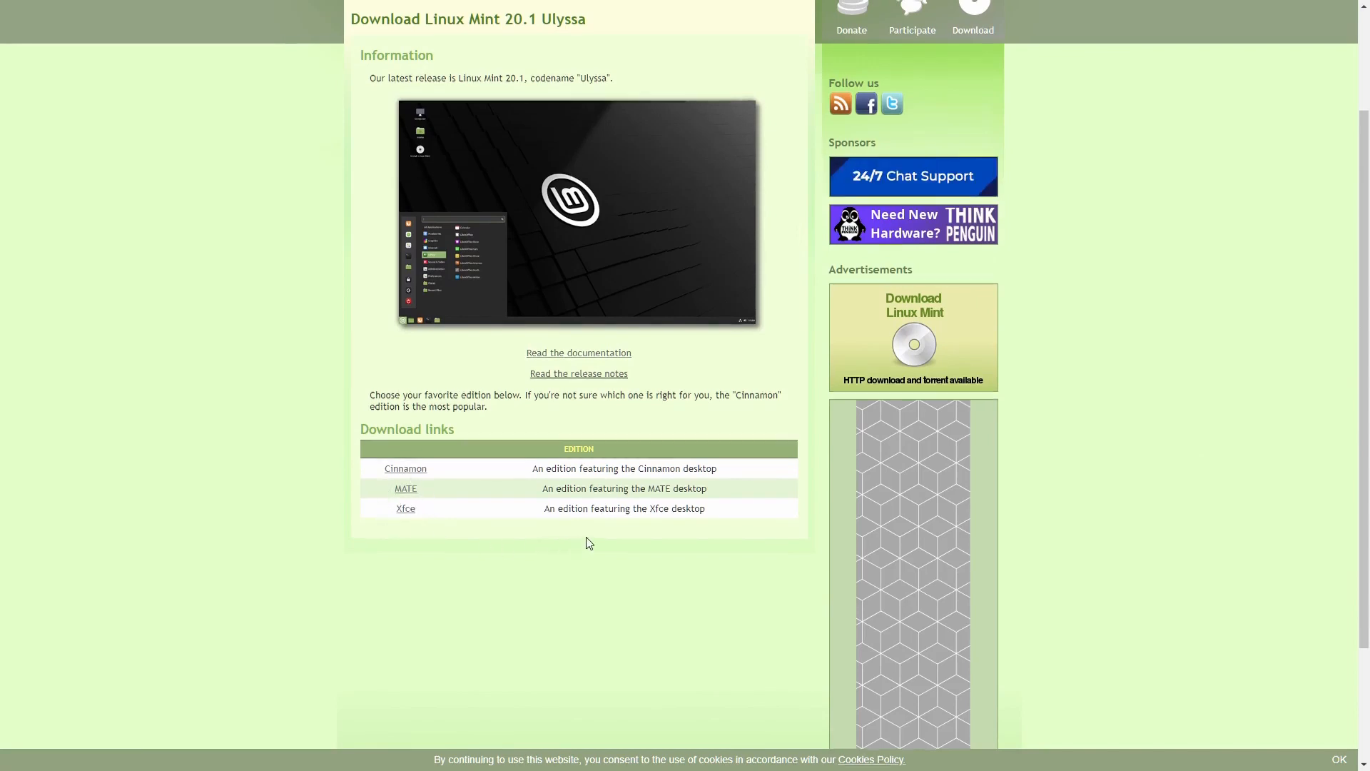
scroll(582, 537, "up", 1)
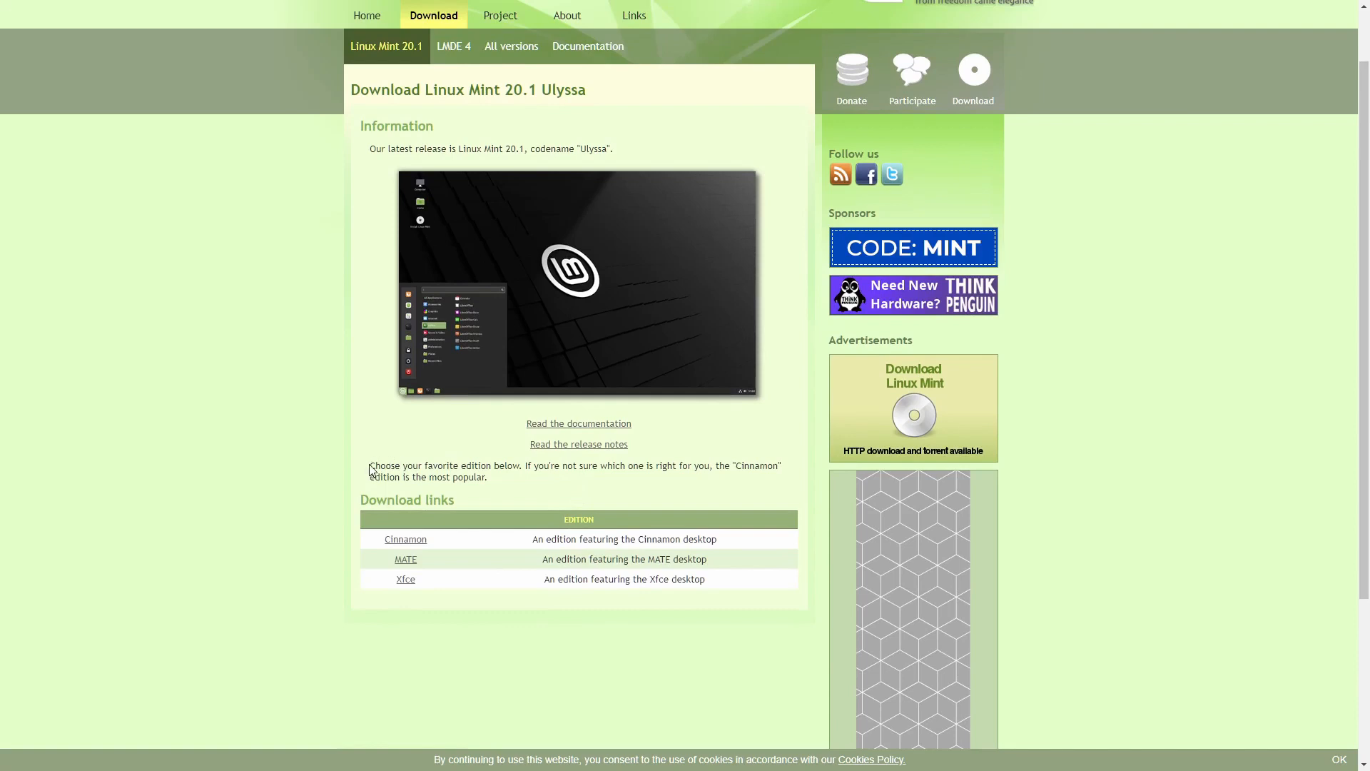
left_click_drag(370, 471, 488, 476)
left_click(526, 492)
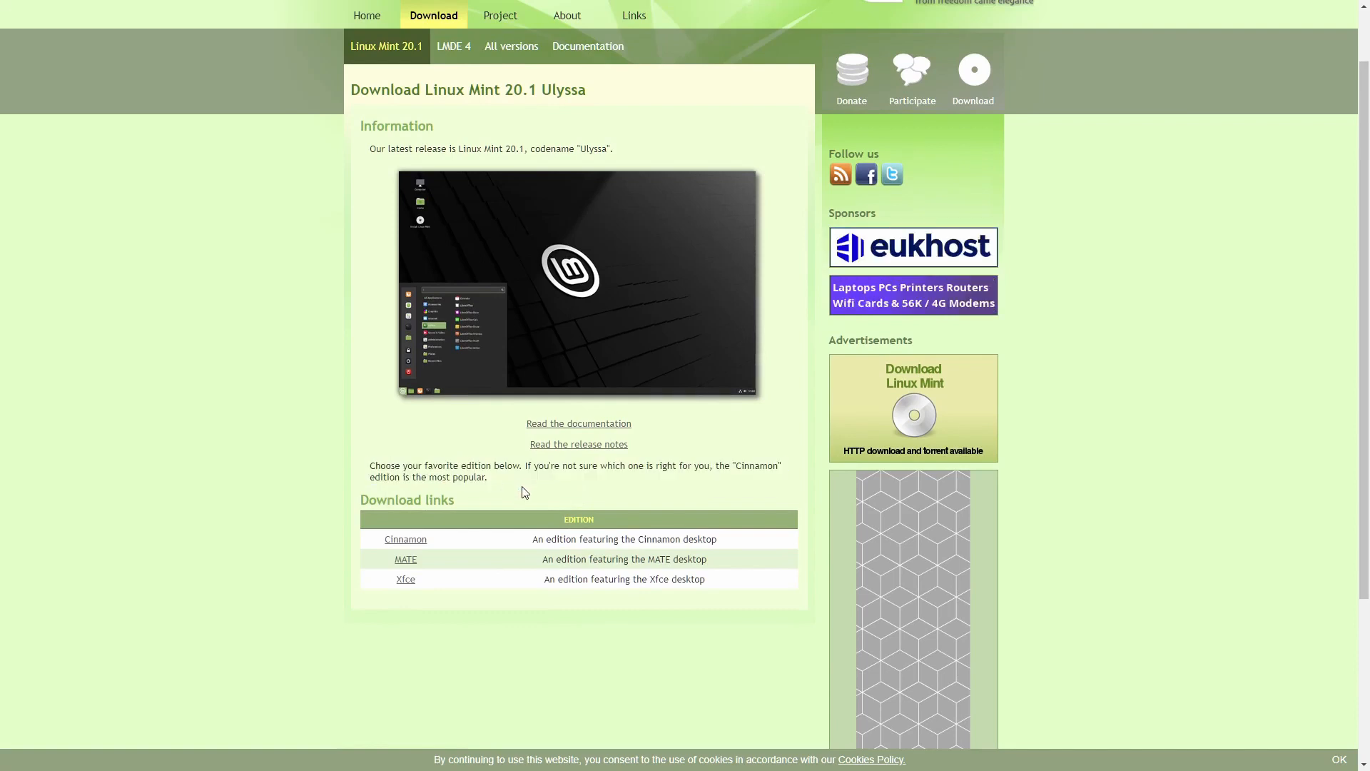
left_click(408, 542)
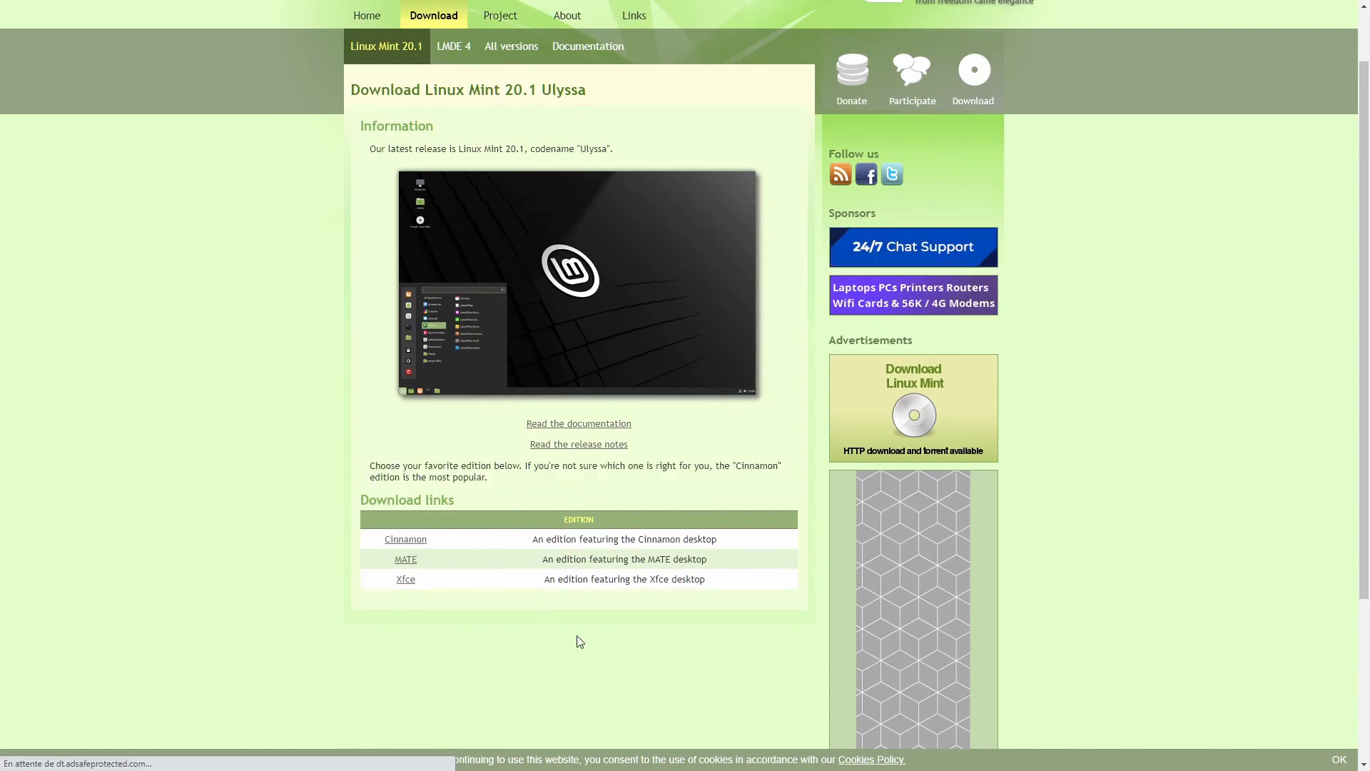
- Look through the Cinnamon edition's download mirrors and the Rufus website
scroll(573, 628, "down", 1)
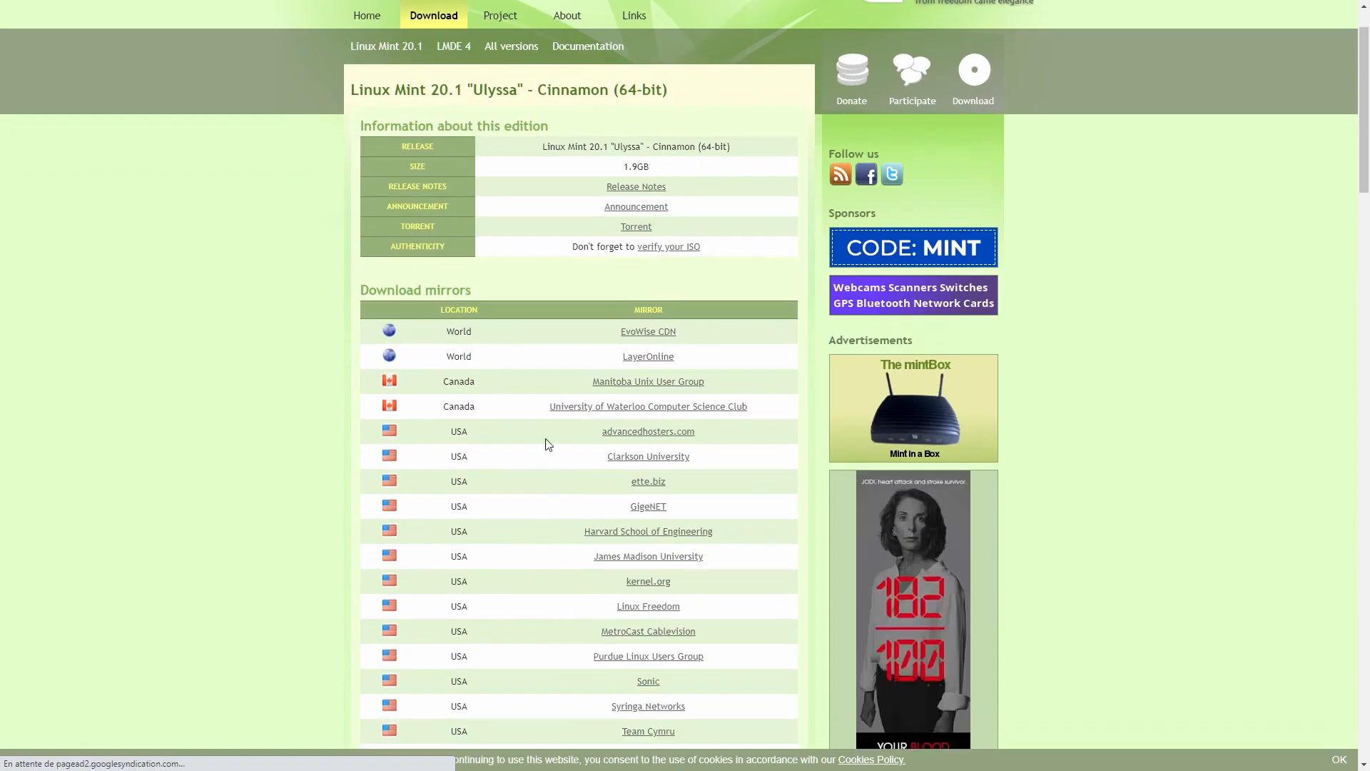
scroll(535, 406, "down", 3)
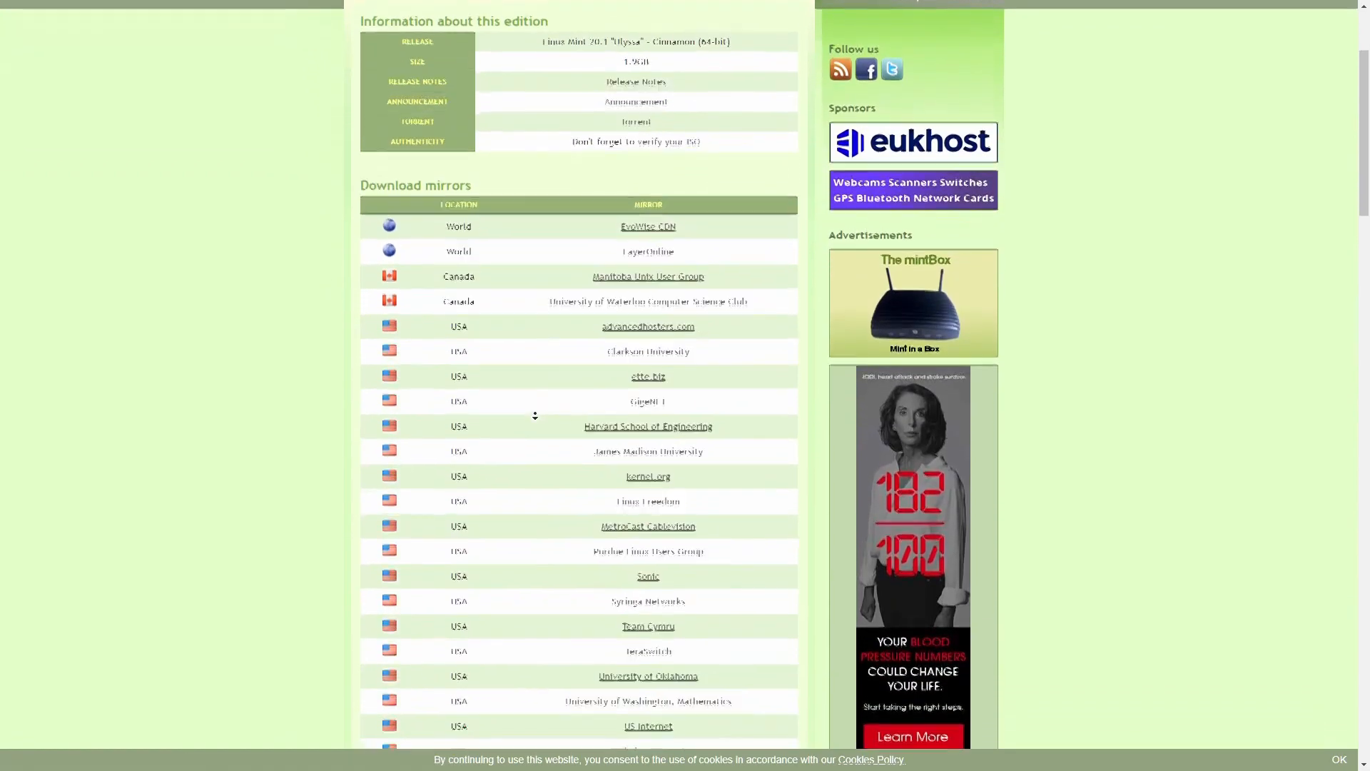
scroll(535, 415, "down", 1)
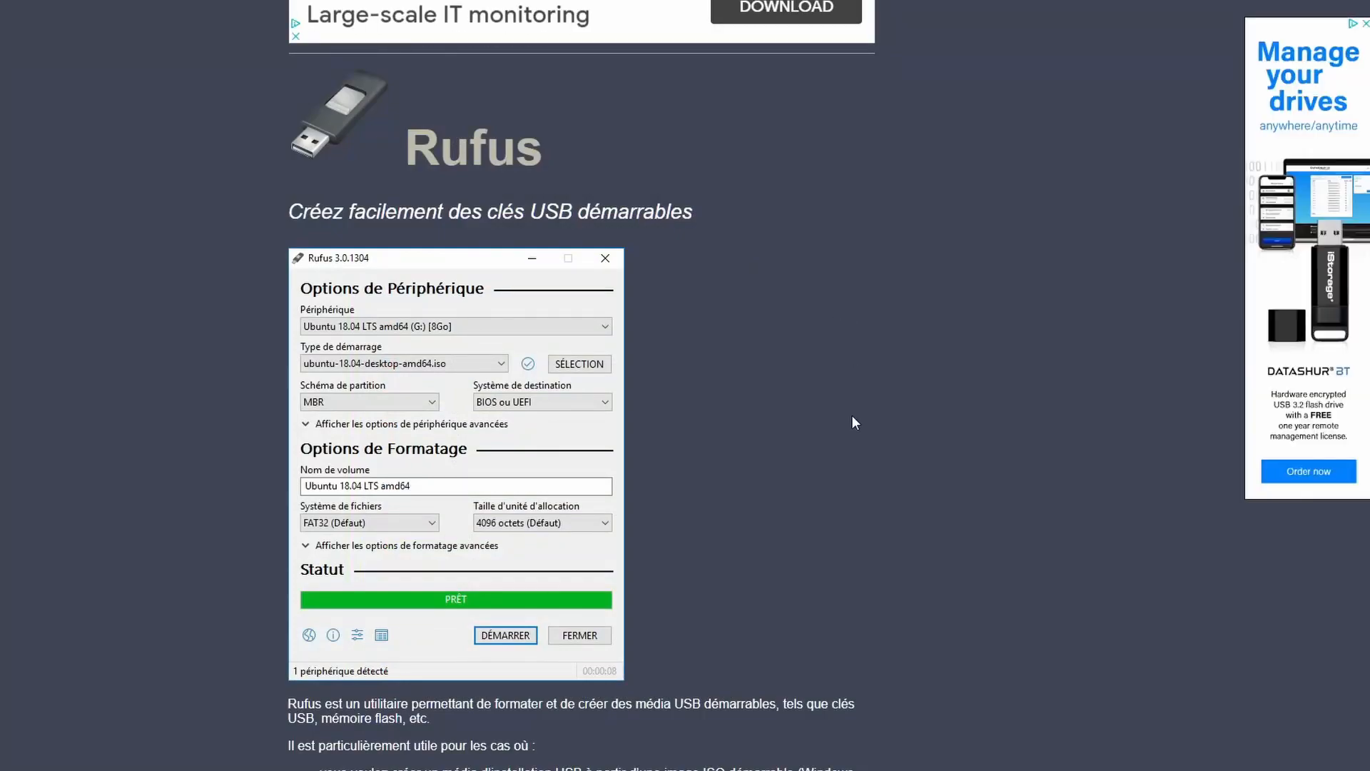
scroll(842, 427, "down", 8)
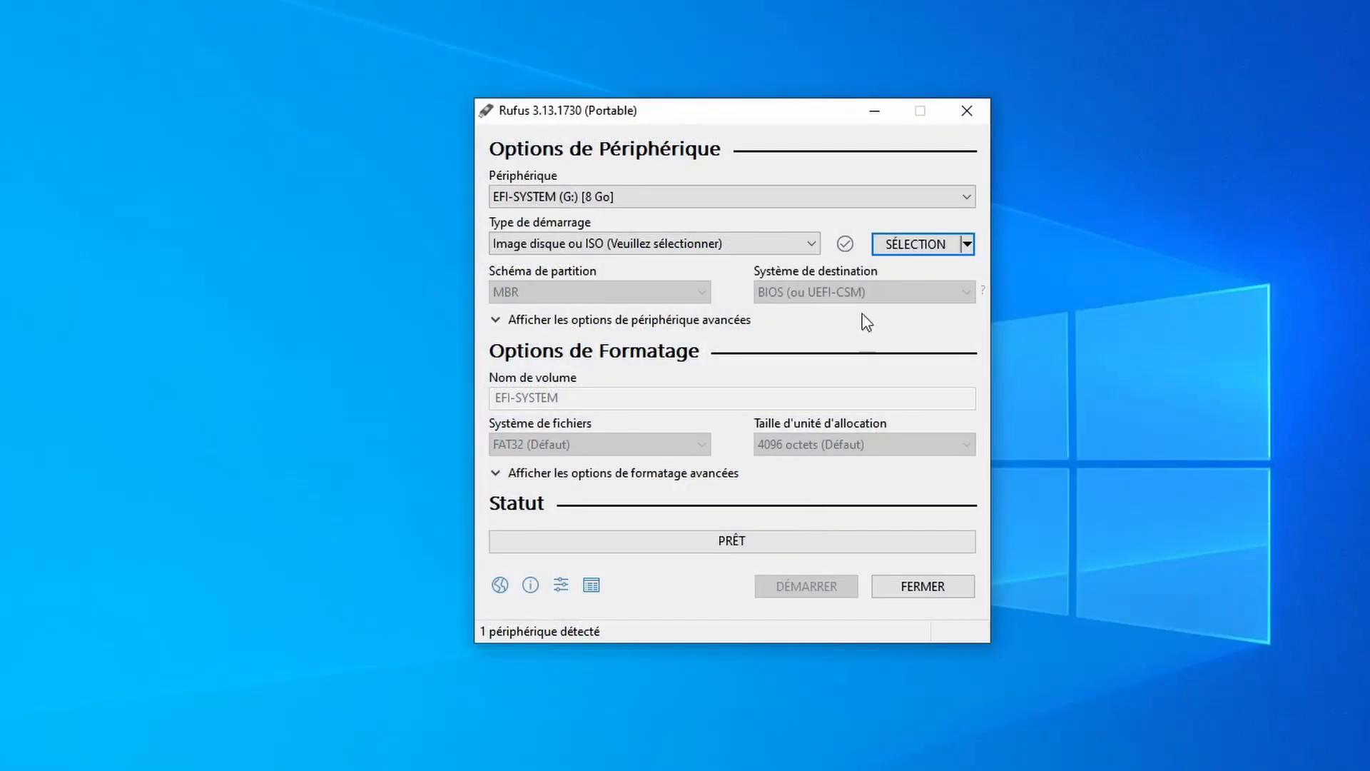
- In Rufus, select the EFI-SYSTEM (G:) [8 Go] USB drive as the target device
left_click(923, 206)
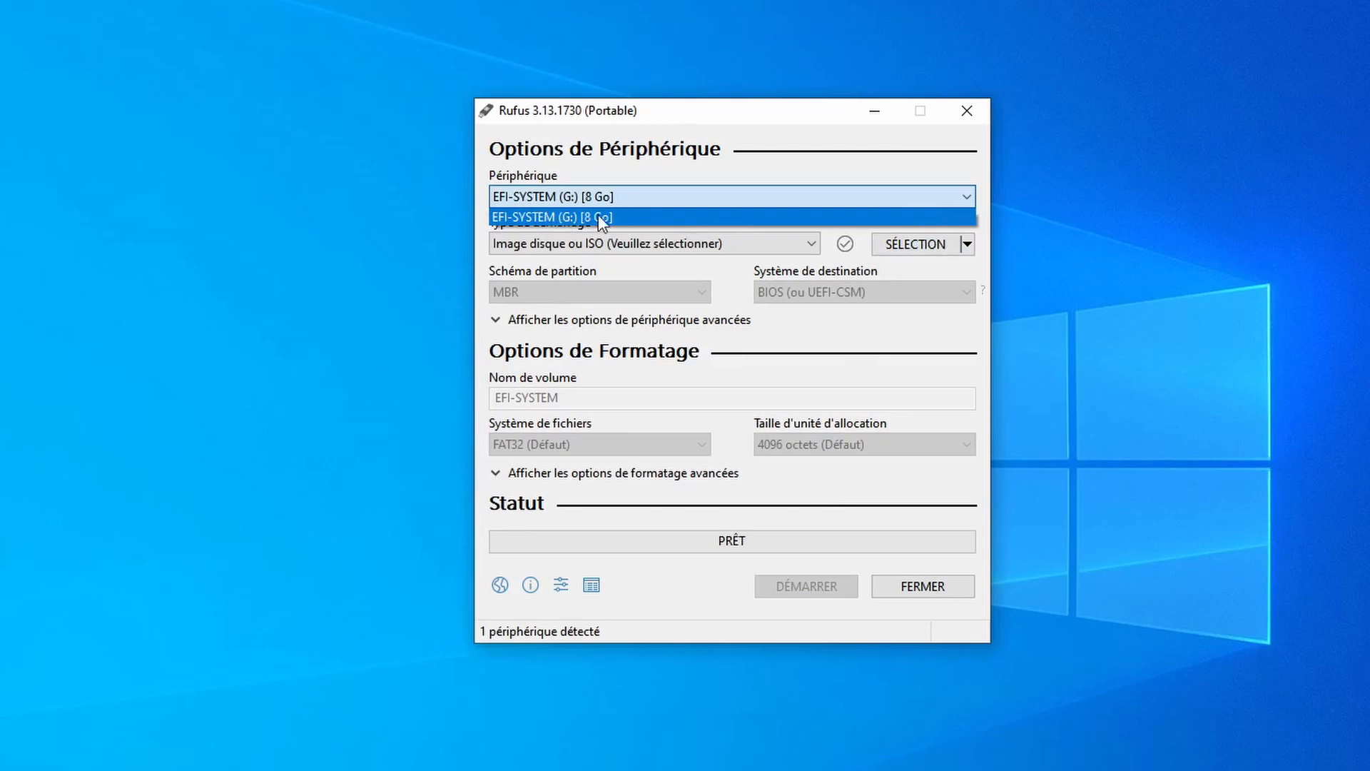
left_click(969, 218)
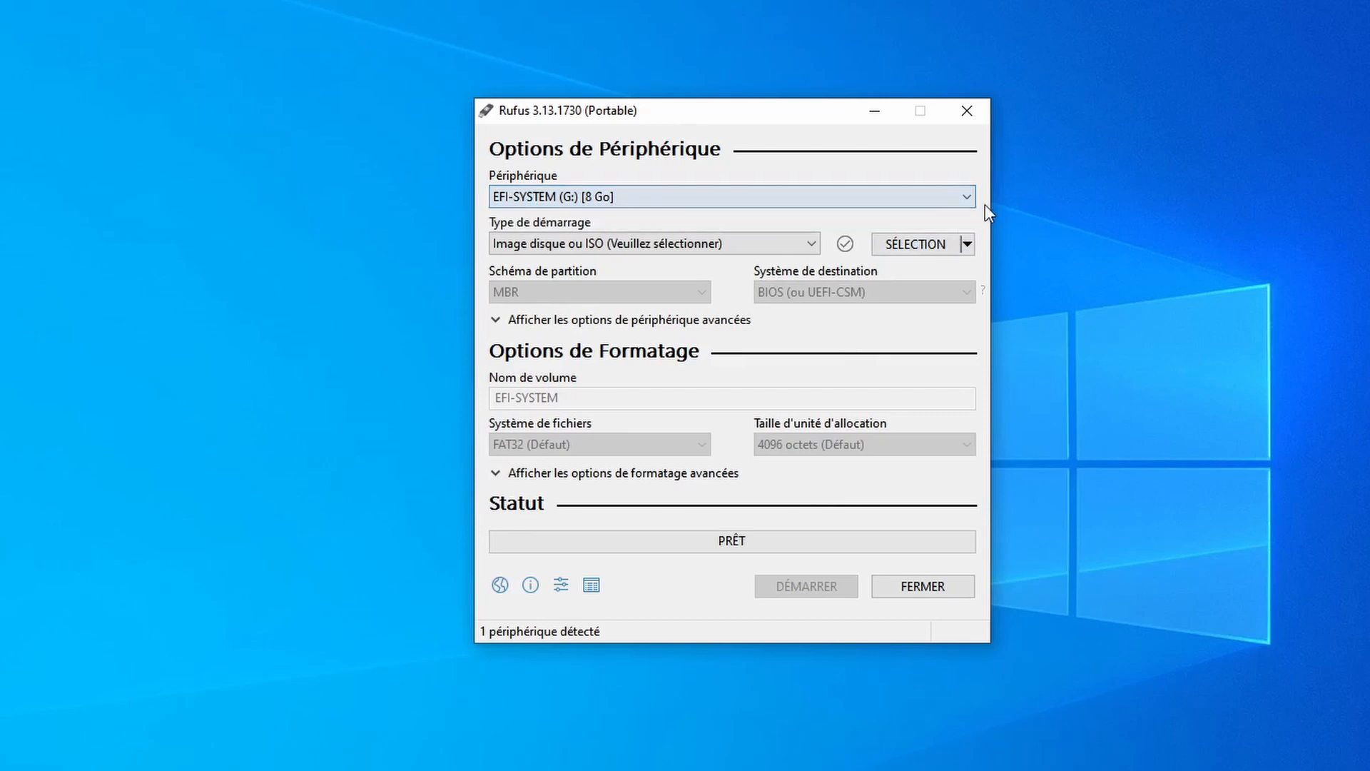
left_click(908, 200)
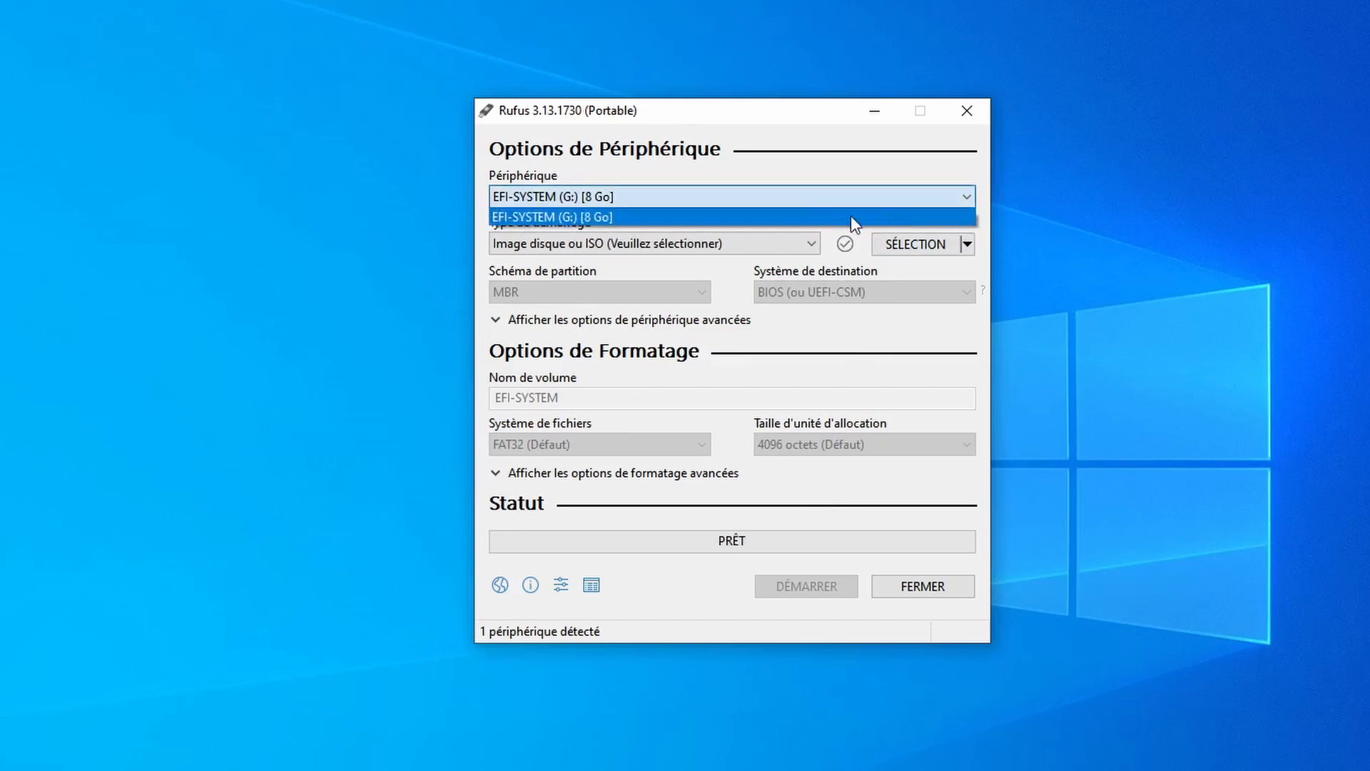
left_click(570, 215)
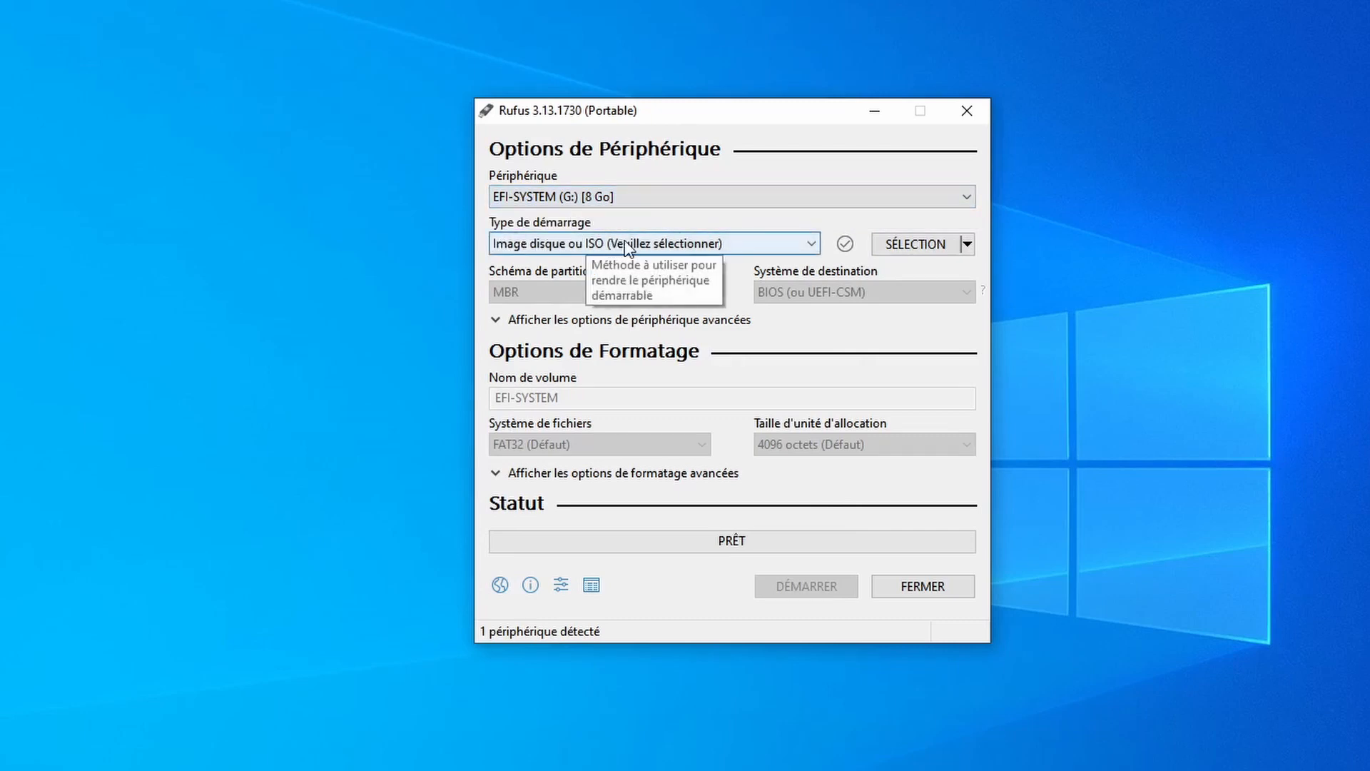
- Set the boot type to a disk or ISO image and load linuxmint-20.1-cinnamon-64bit.iso
left_click(627, 243)
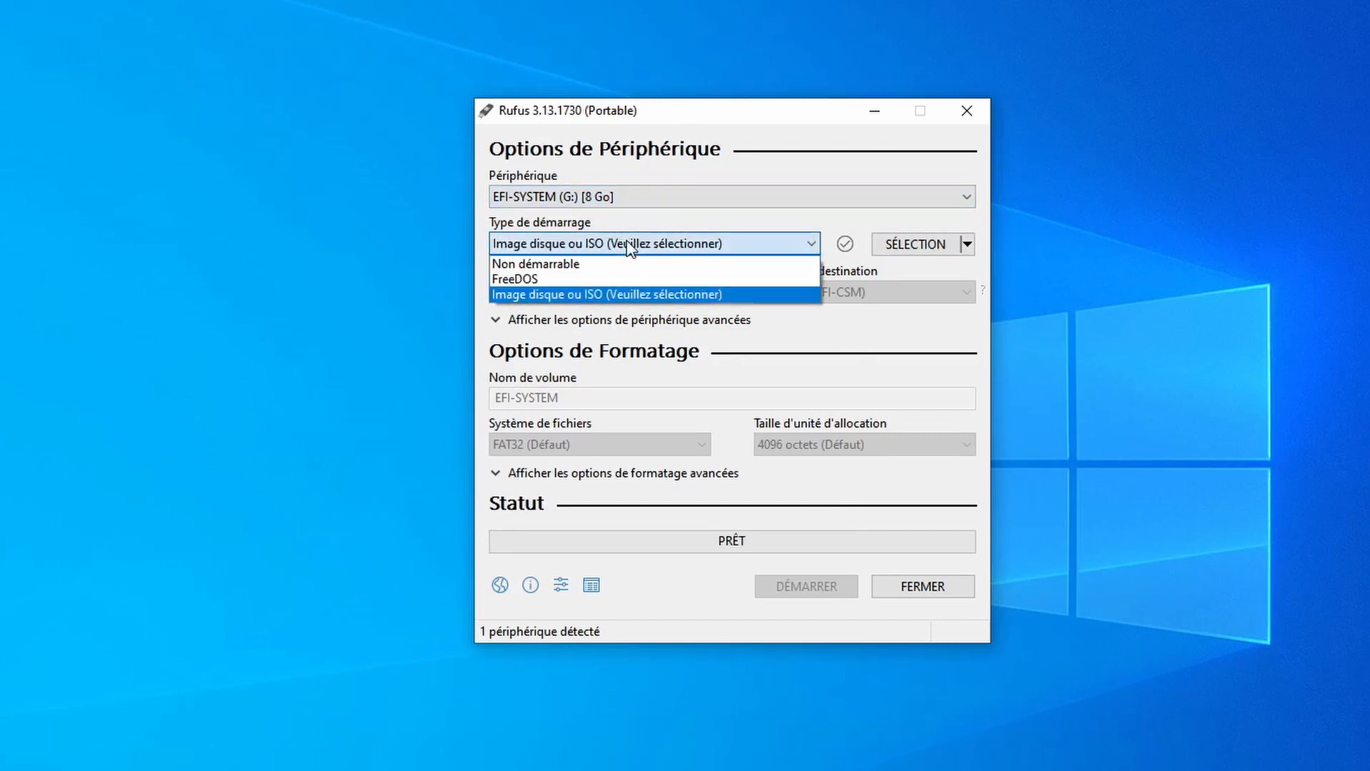
left_click(600, 294)
left_click(904, 243)
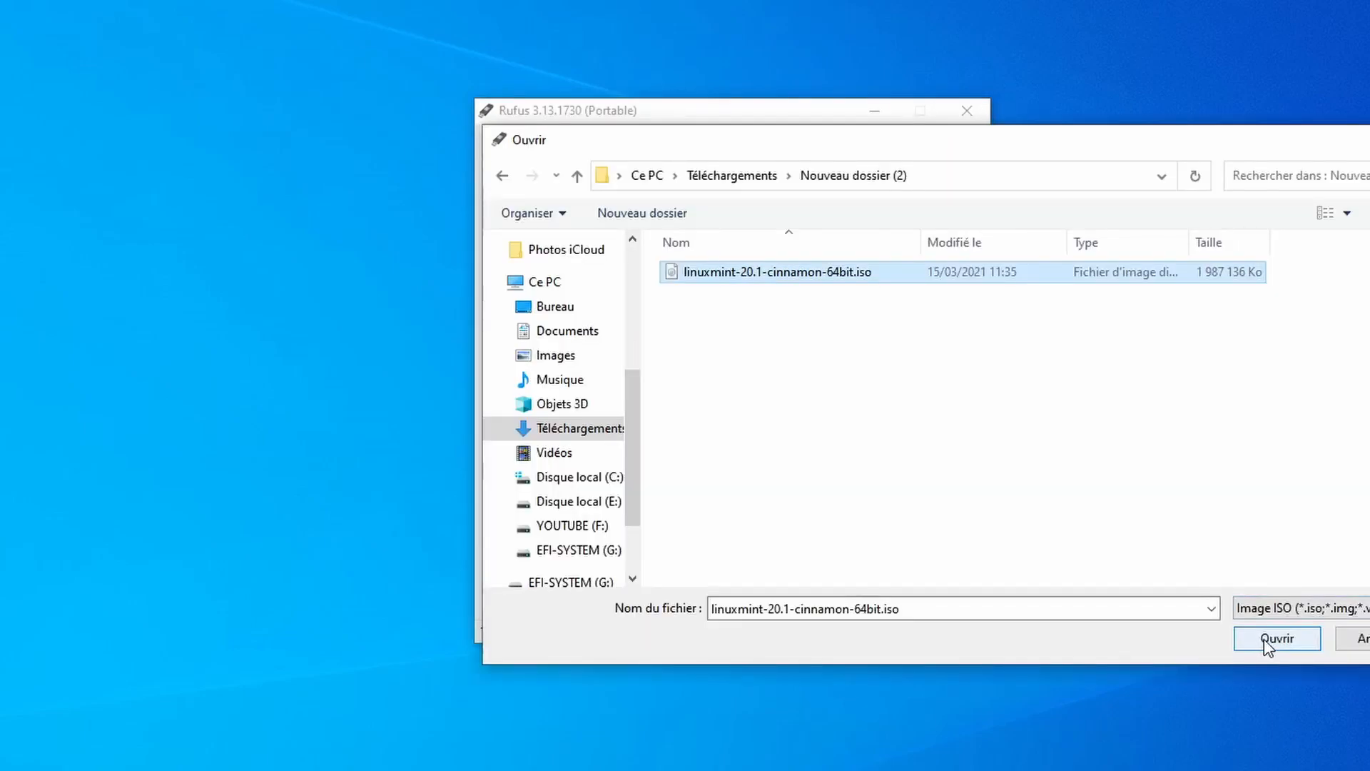
left_click(1264, 639)
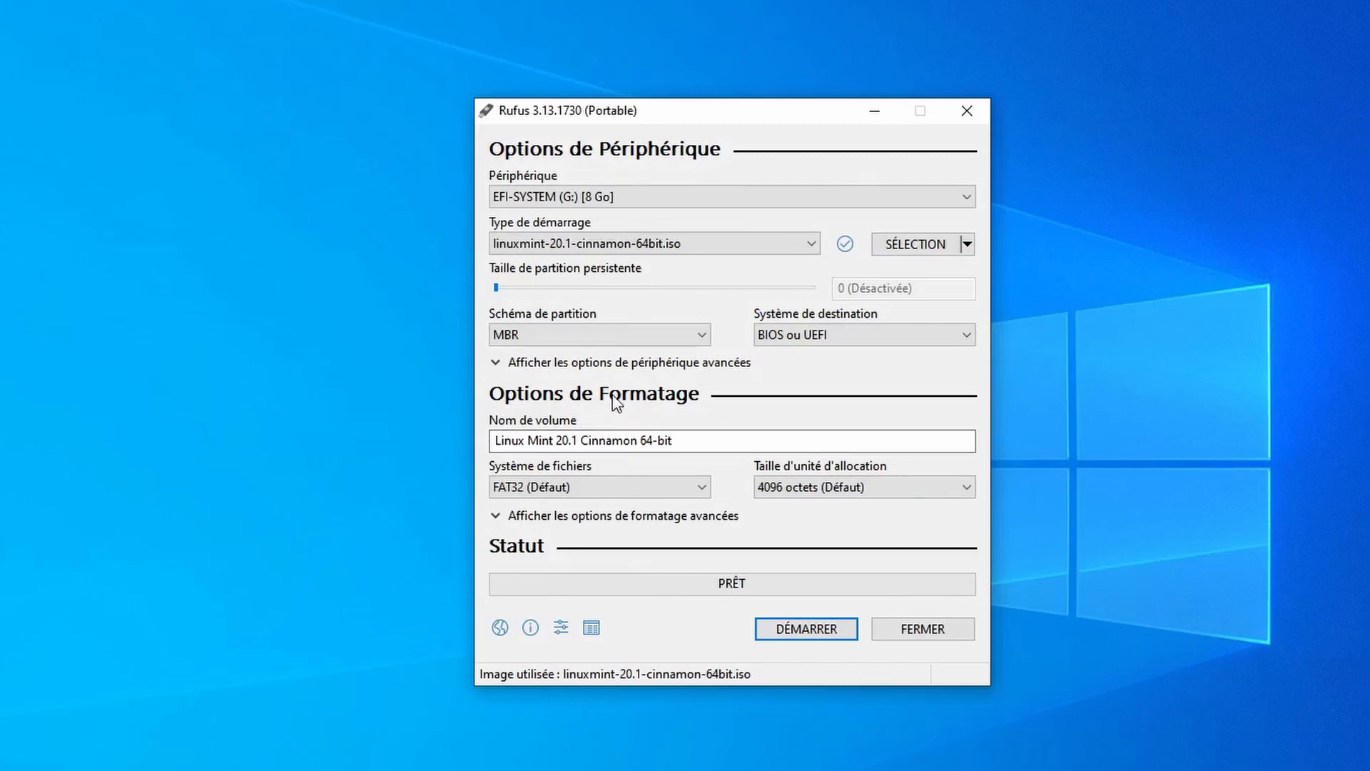
- Write the USB drive with the MBR partition scheme in ISO image mode, accepting the Syslinux file download and the erasure of the drive
left_click(610, 341)
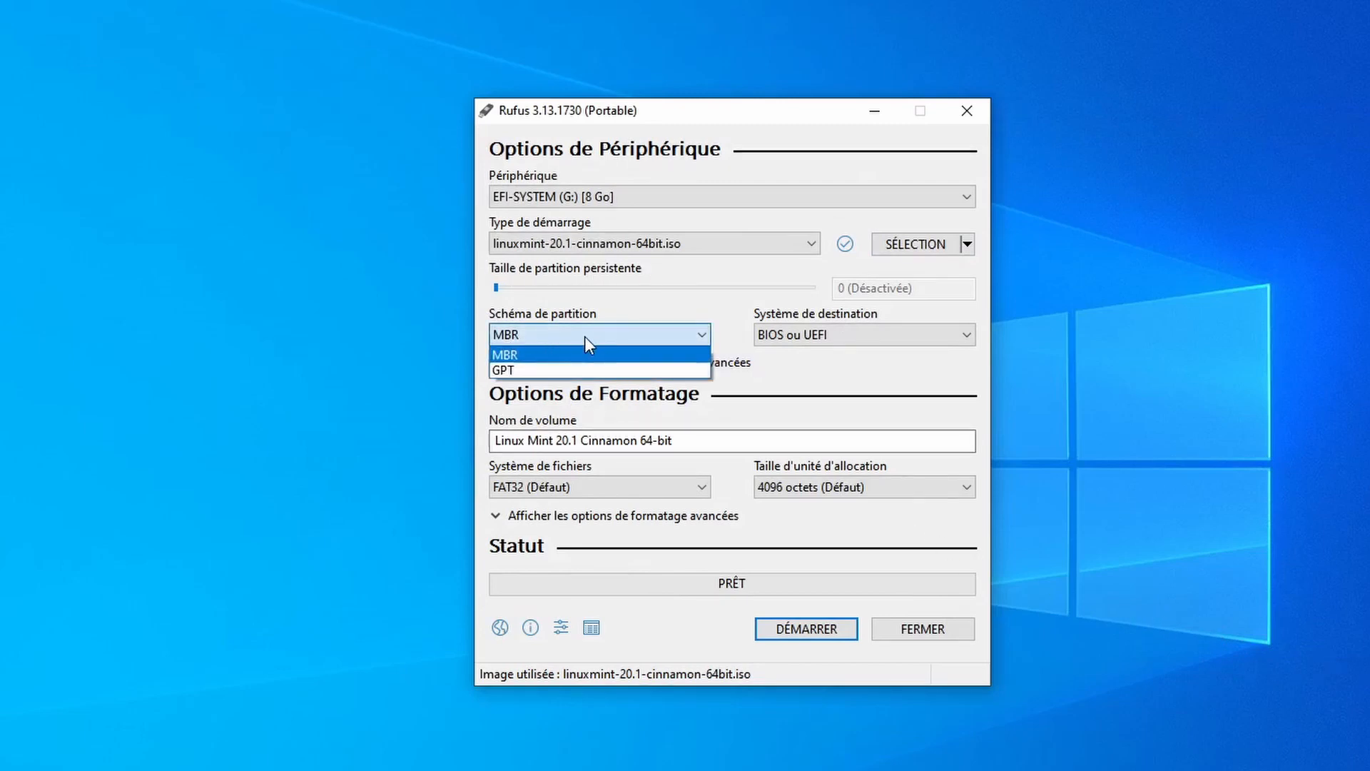
left_click(596, 354)
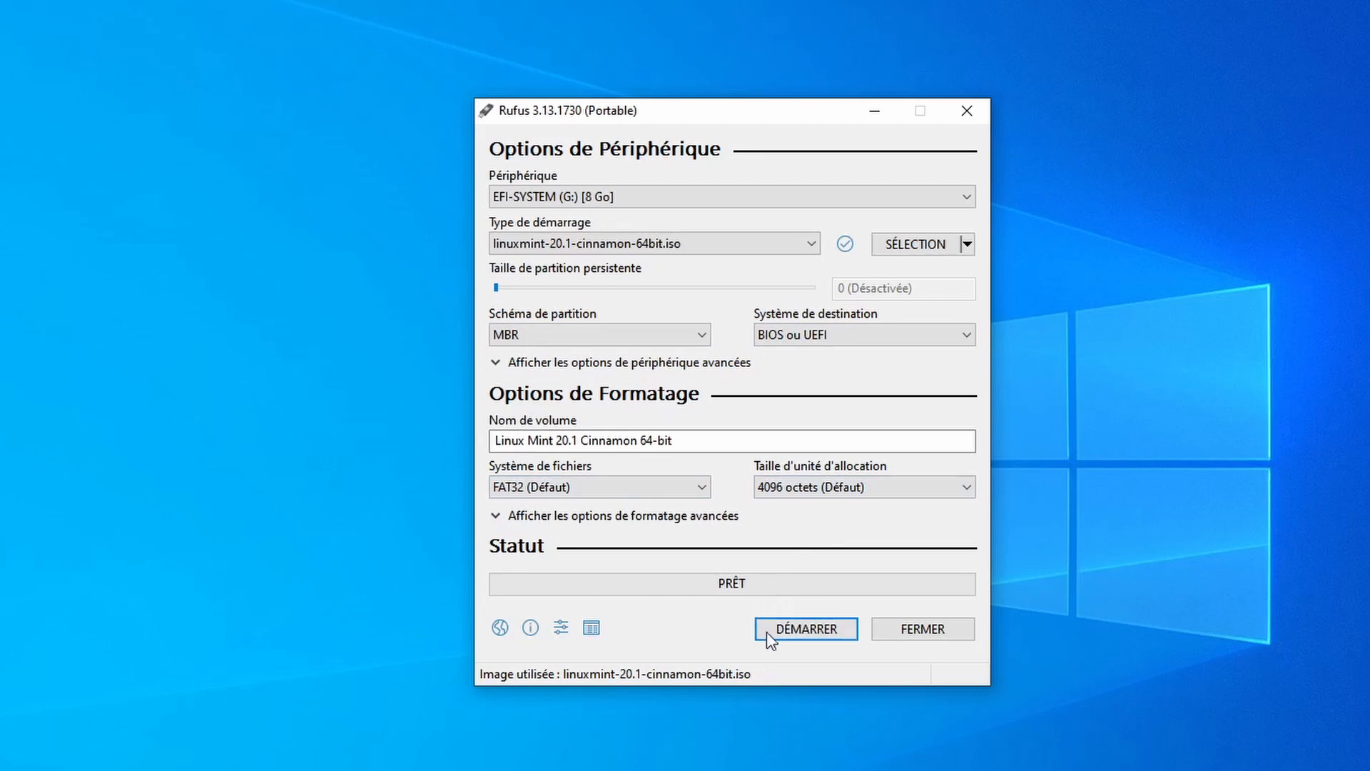
left_click(804, 637)
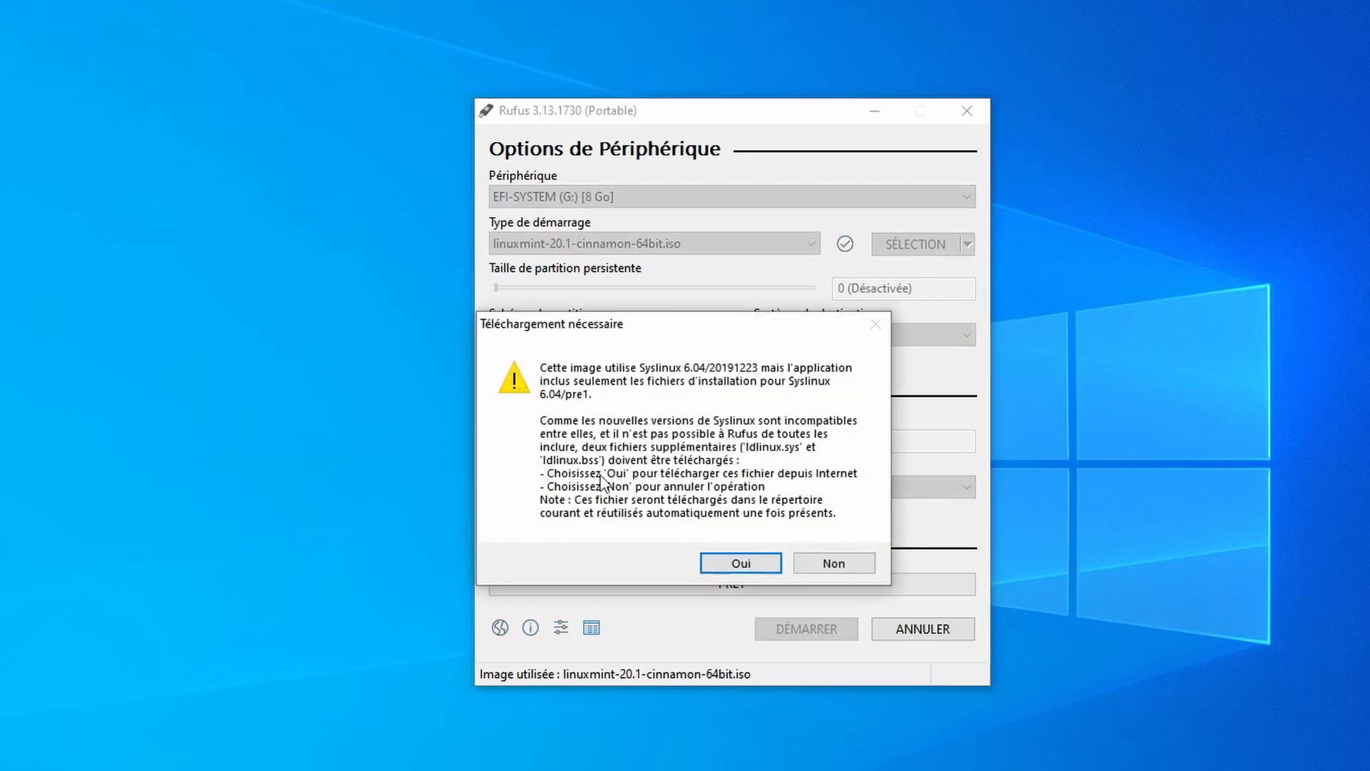
left_click(742, 564)
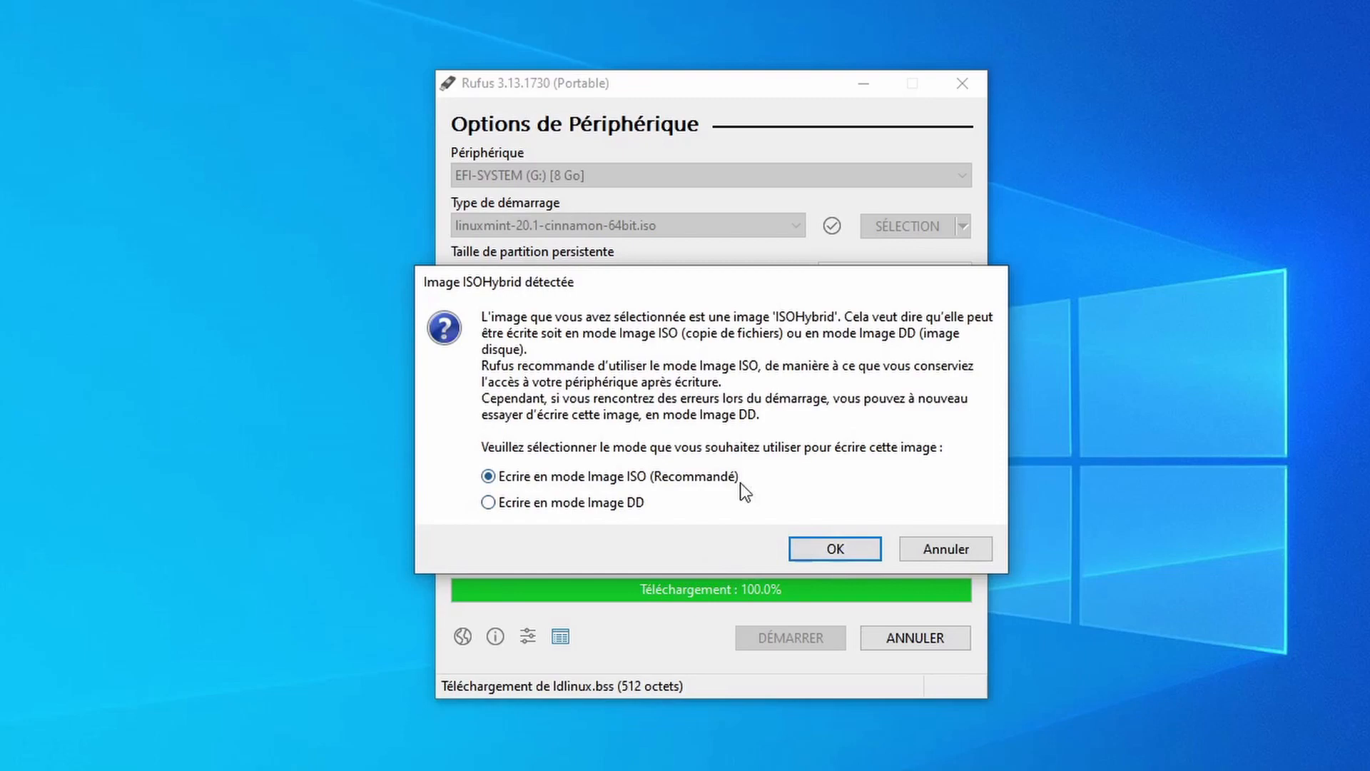
left_click(817, 547)
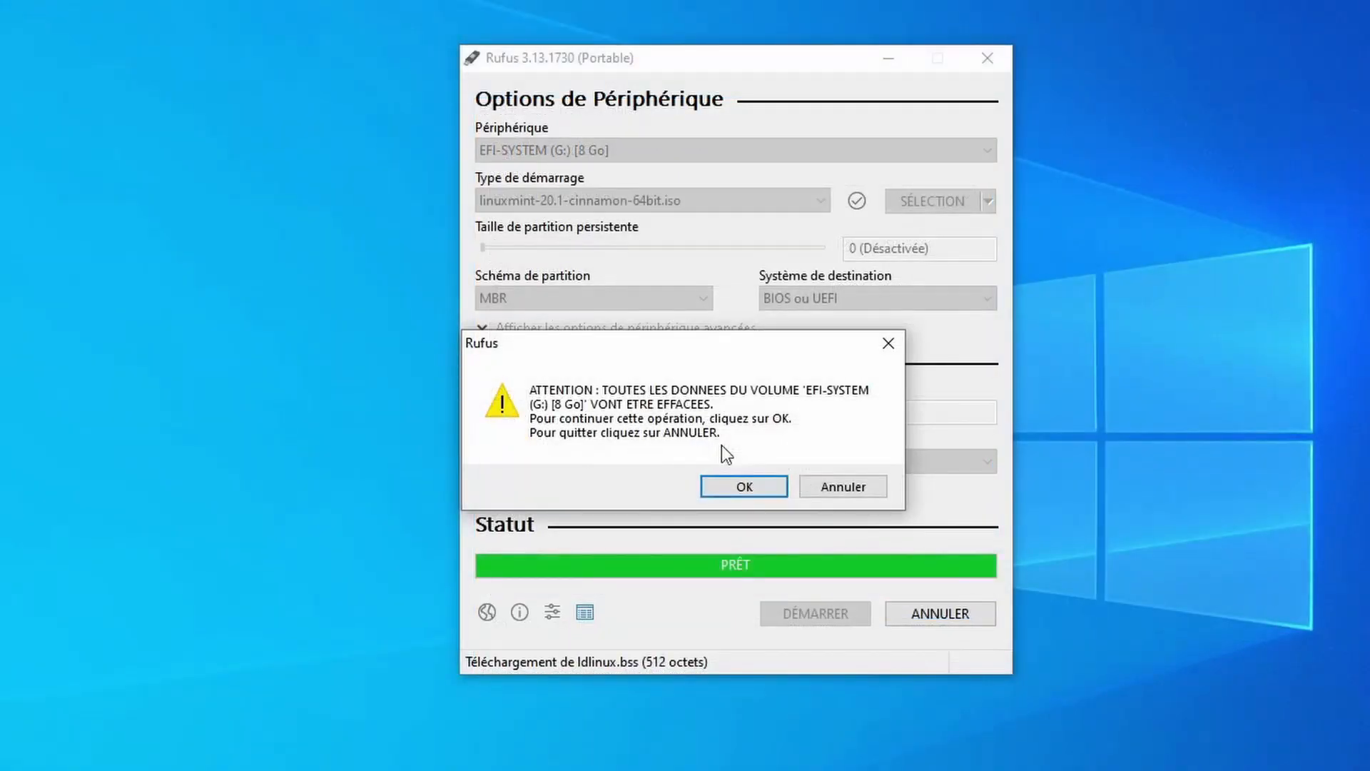
left_click(744, 487)
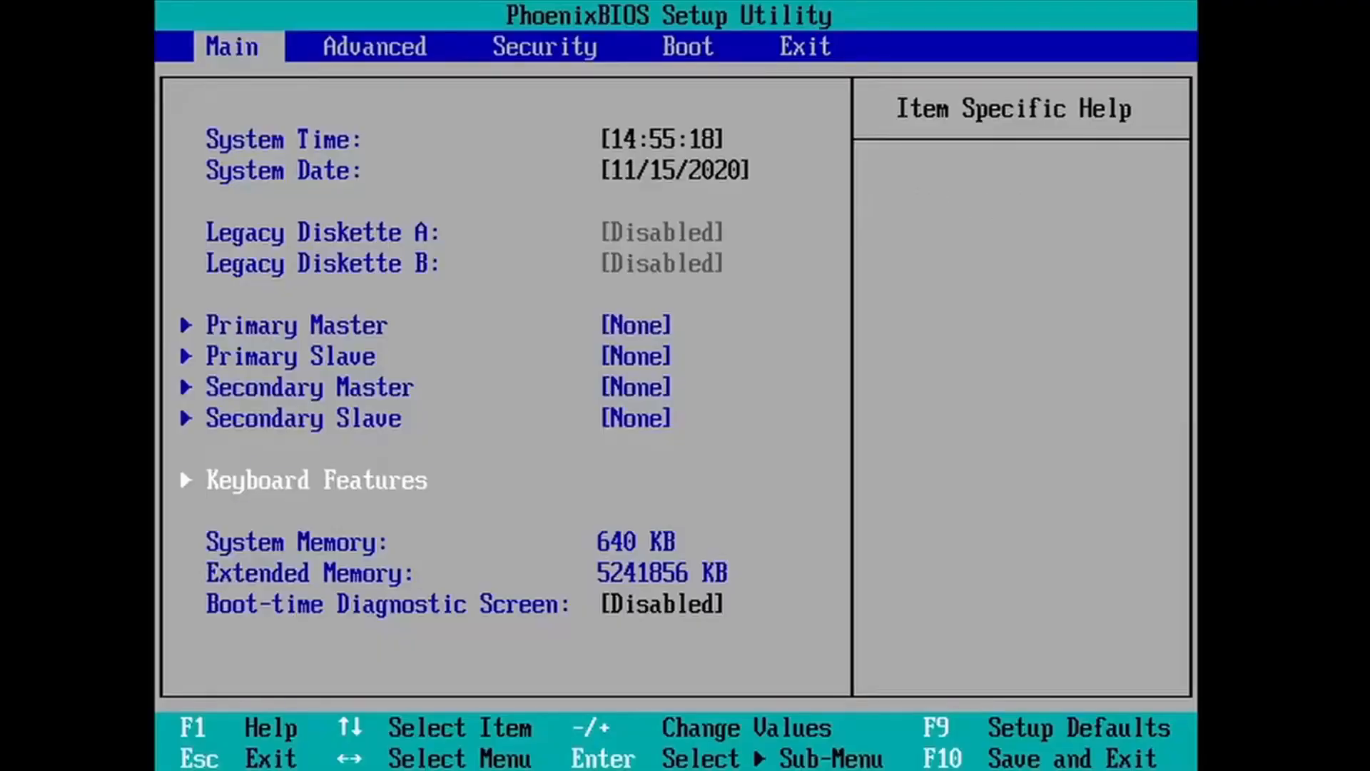
- In the PhoenixBIOS Setup Utility, go to the boot device order
key("Up")
key("Up")
key("Up")
key("Up")
key("Up")
key("Up")
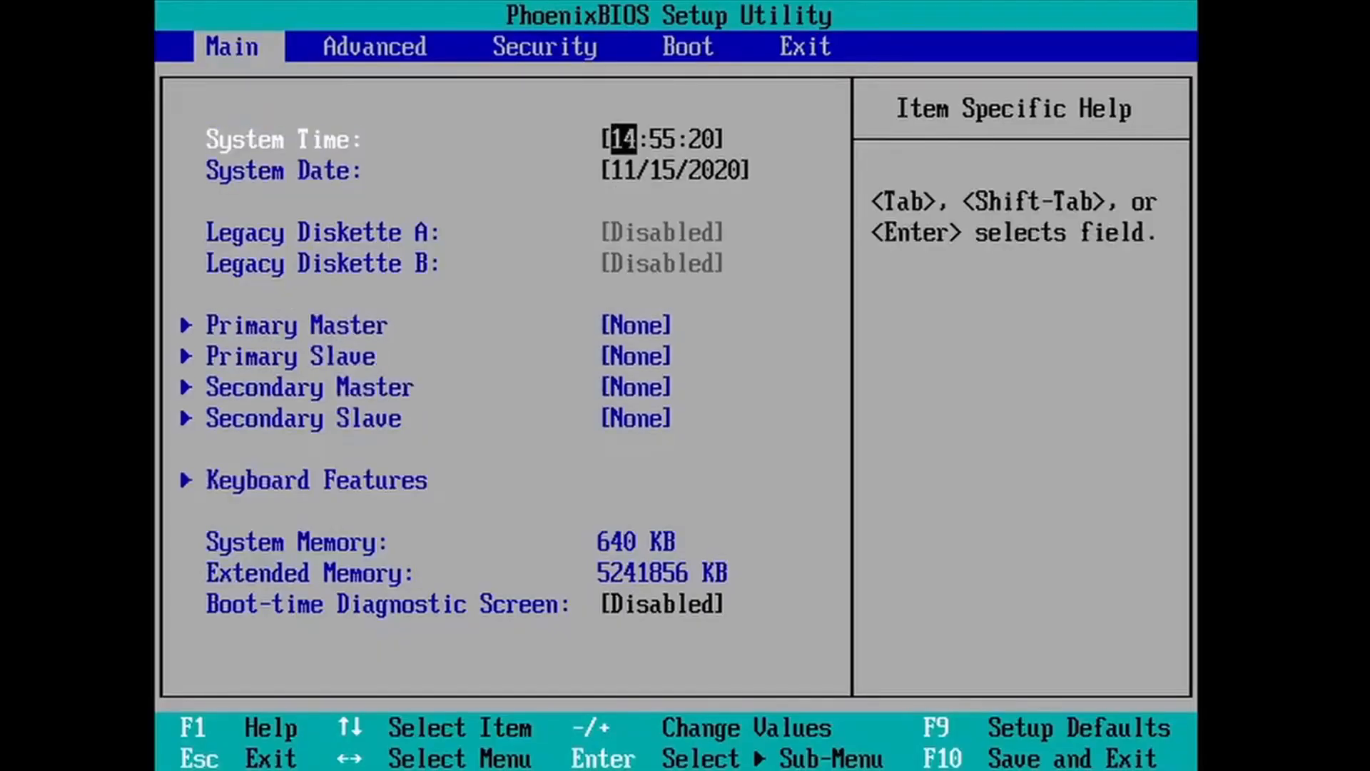
key("Right")
key("Right")
key("Right")
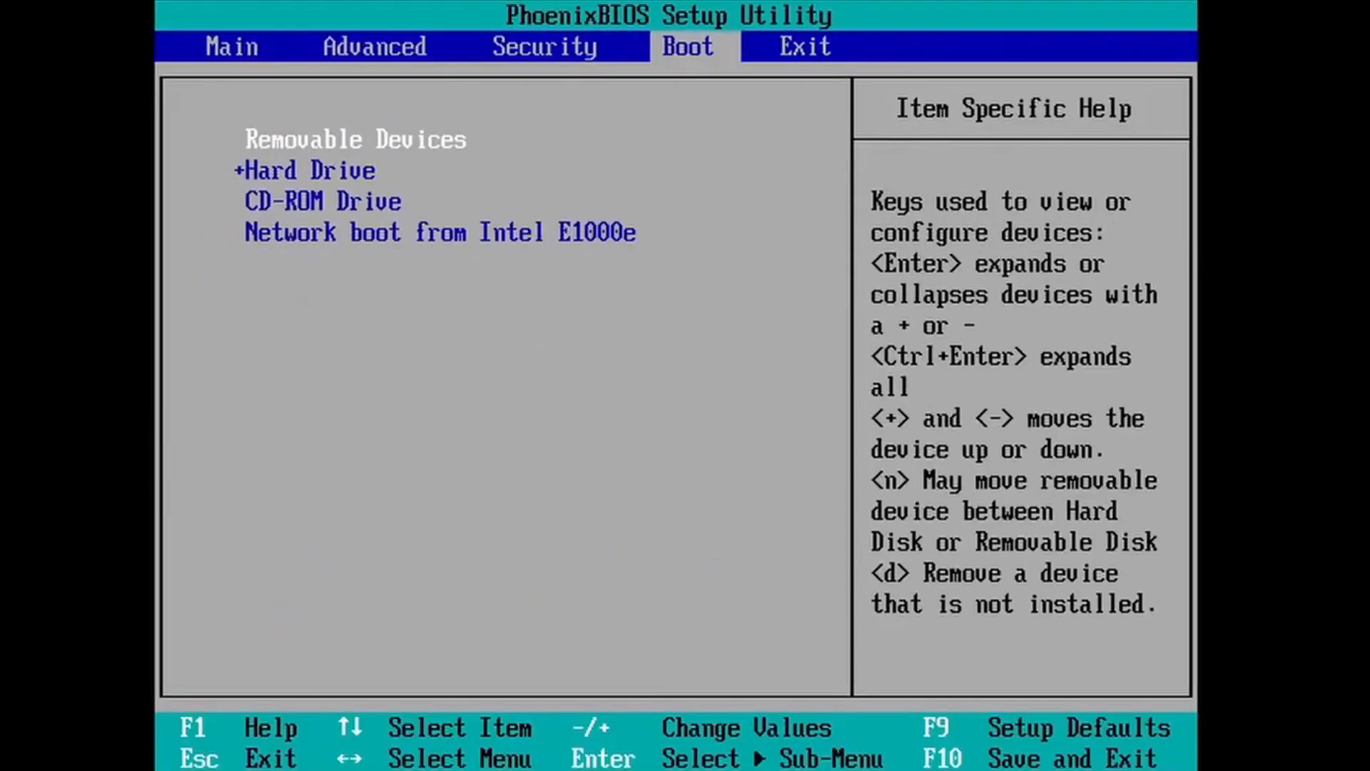
- Move Hard Drive to first place in the boot order, above Removable Devices
key("Down")
key("Down")
key("Down")
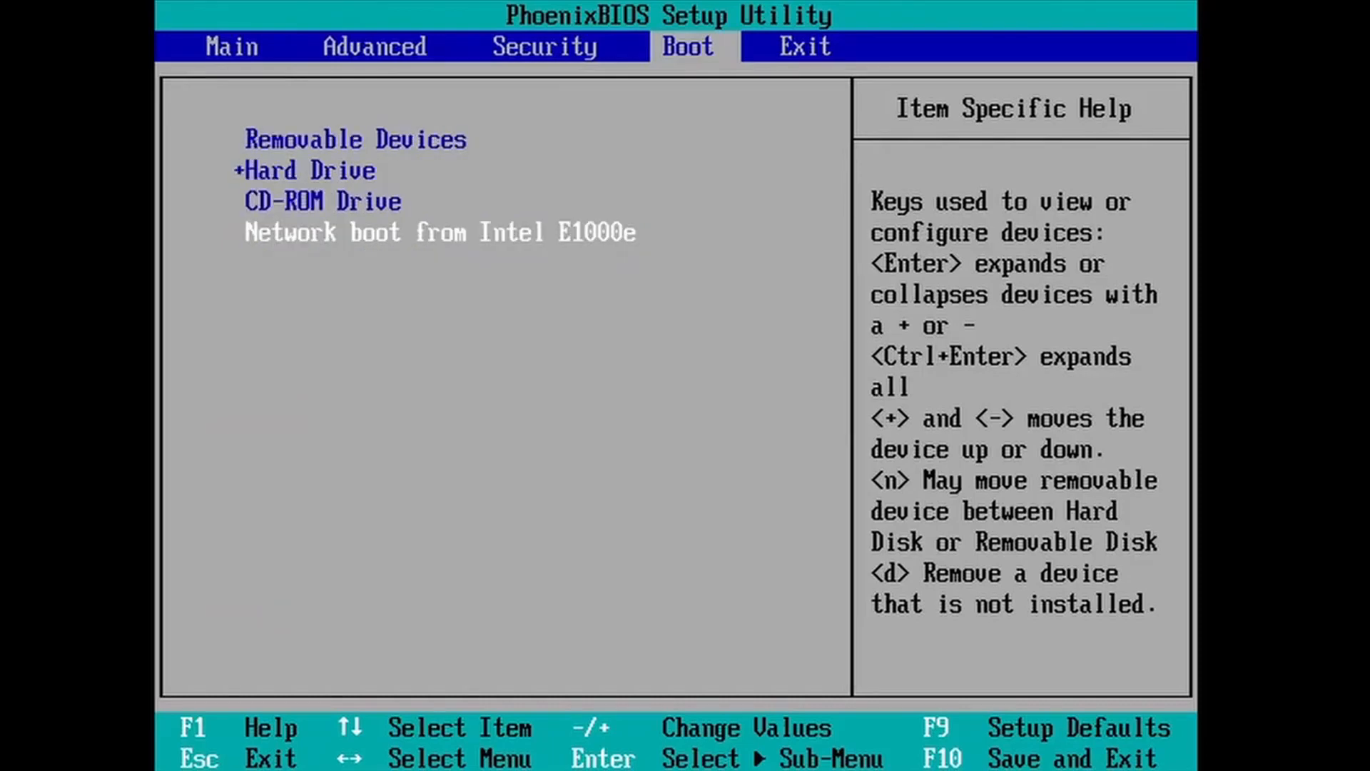
key("Up")
key("Up")
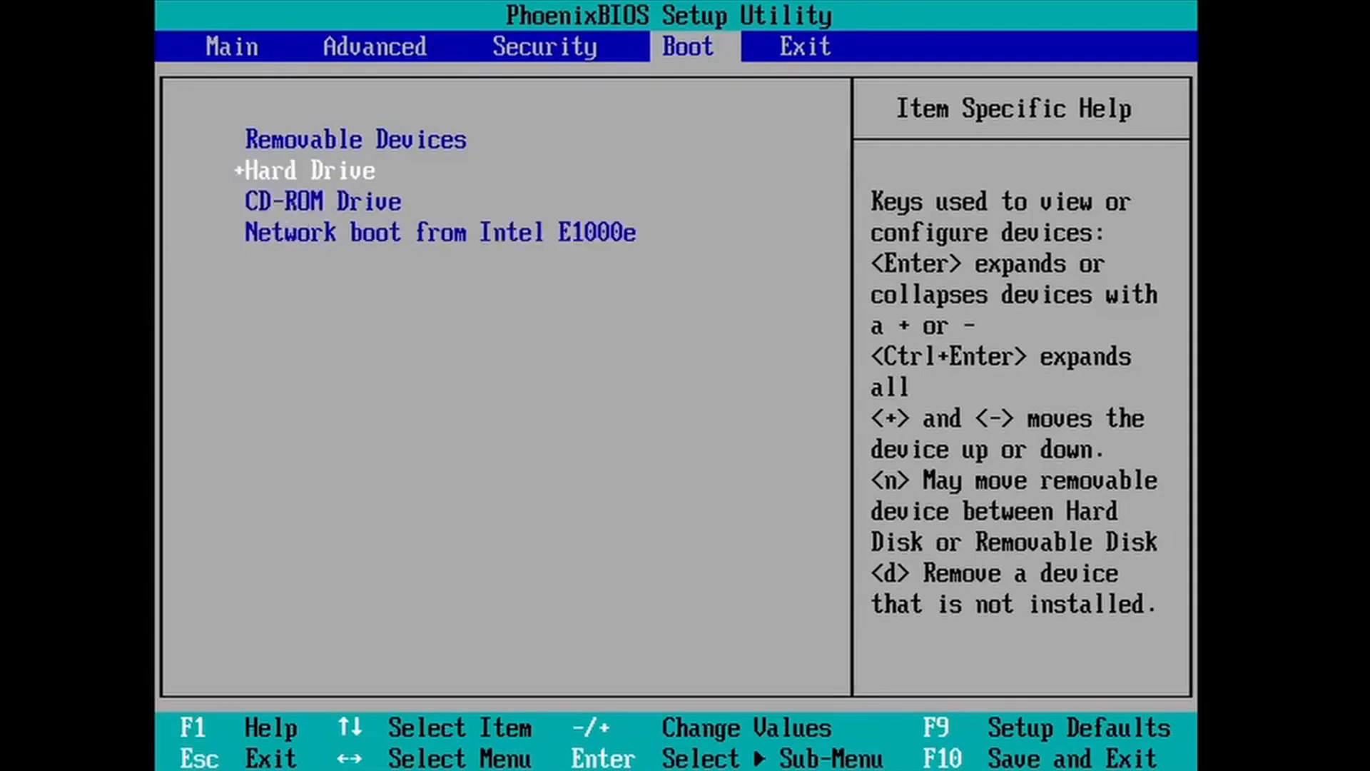
key("minus")
key("plus")
key("plus")
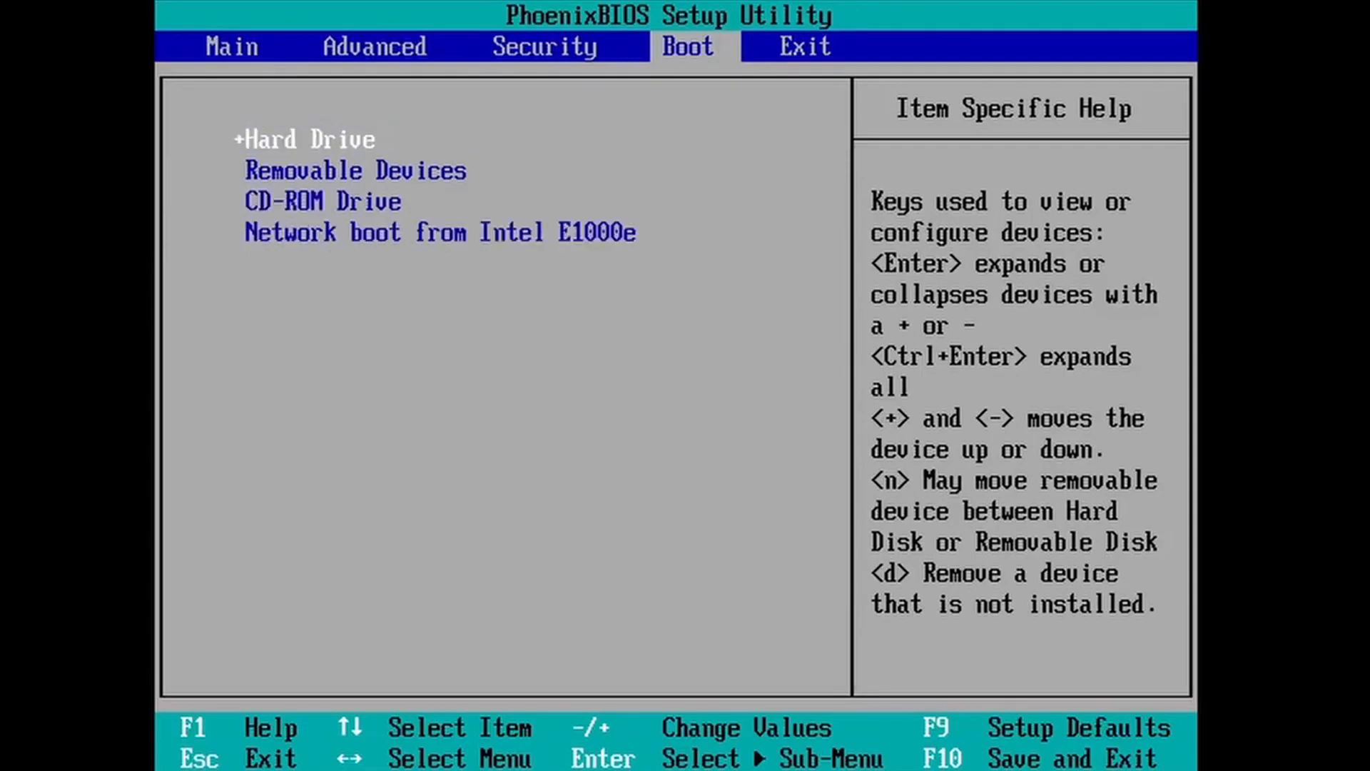
- Move Removable Devices to first place in the boot order, above Hard Drive
key("Down")
key("minus")
key("plus")
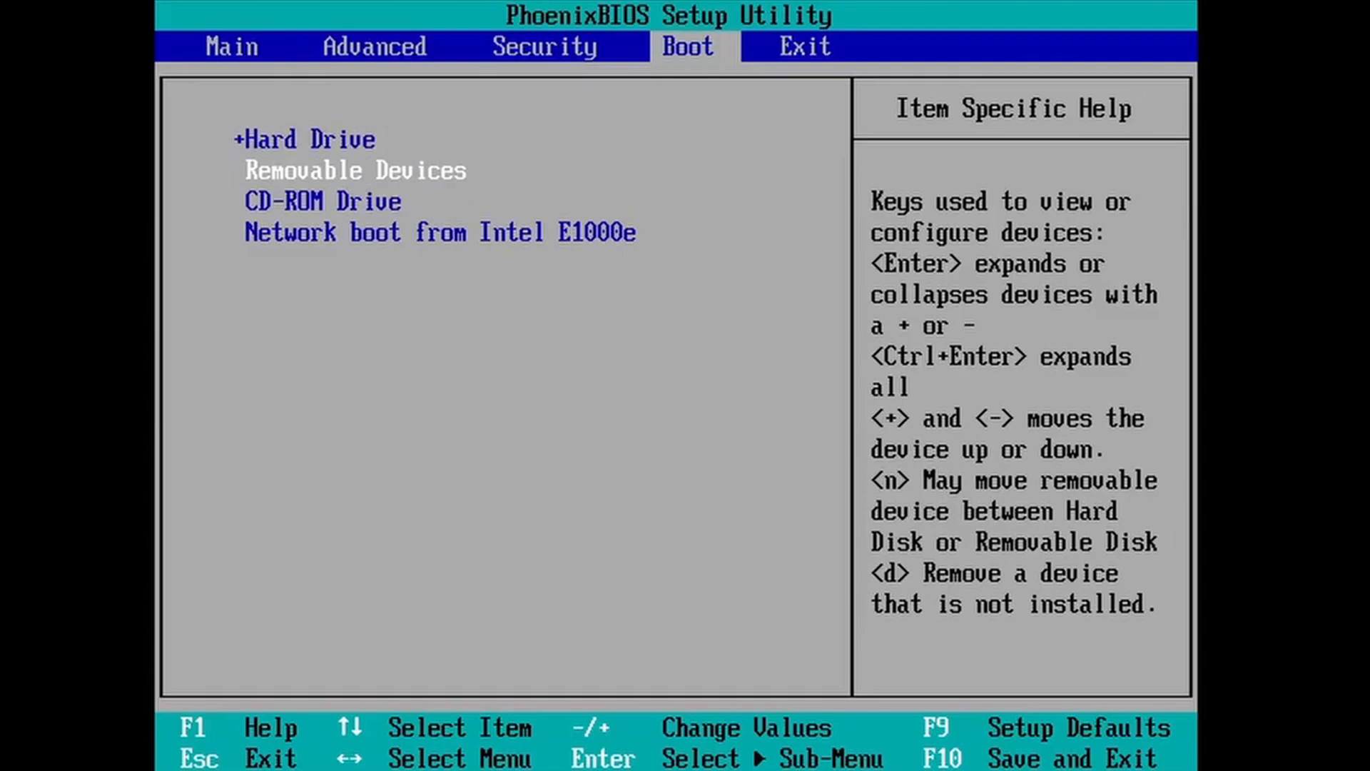
key("plus")
- Move CD-ROM Drive to second place in the boot order, between Removable Devices and Hard Drive
key("Down")
key("Down")
key("minus")
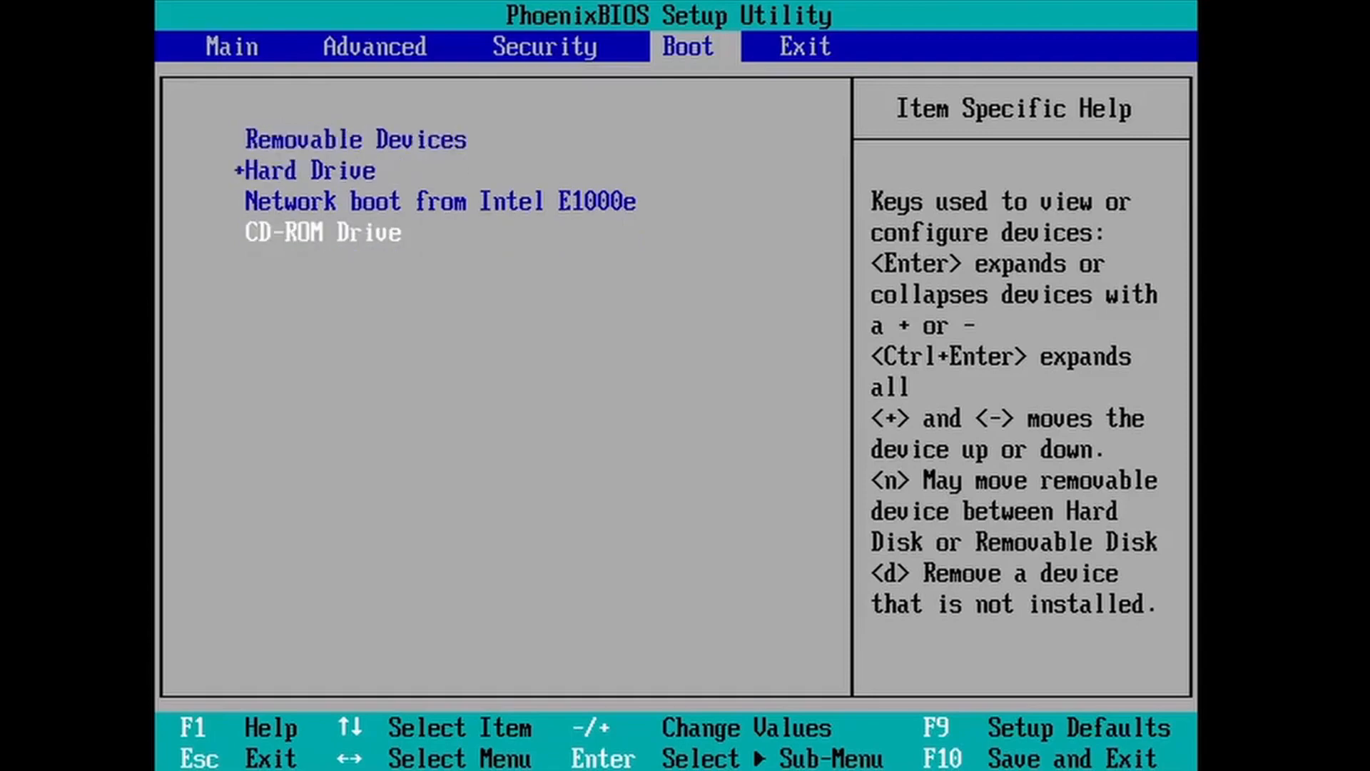
key("plus")
key("plus")
key("Down")
key("Down")
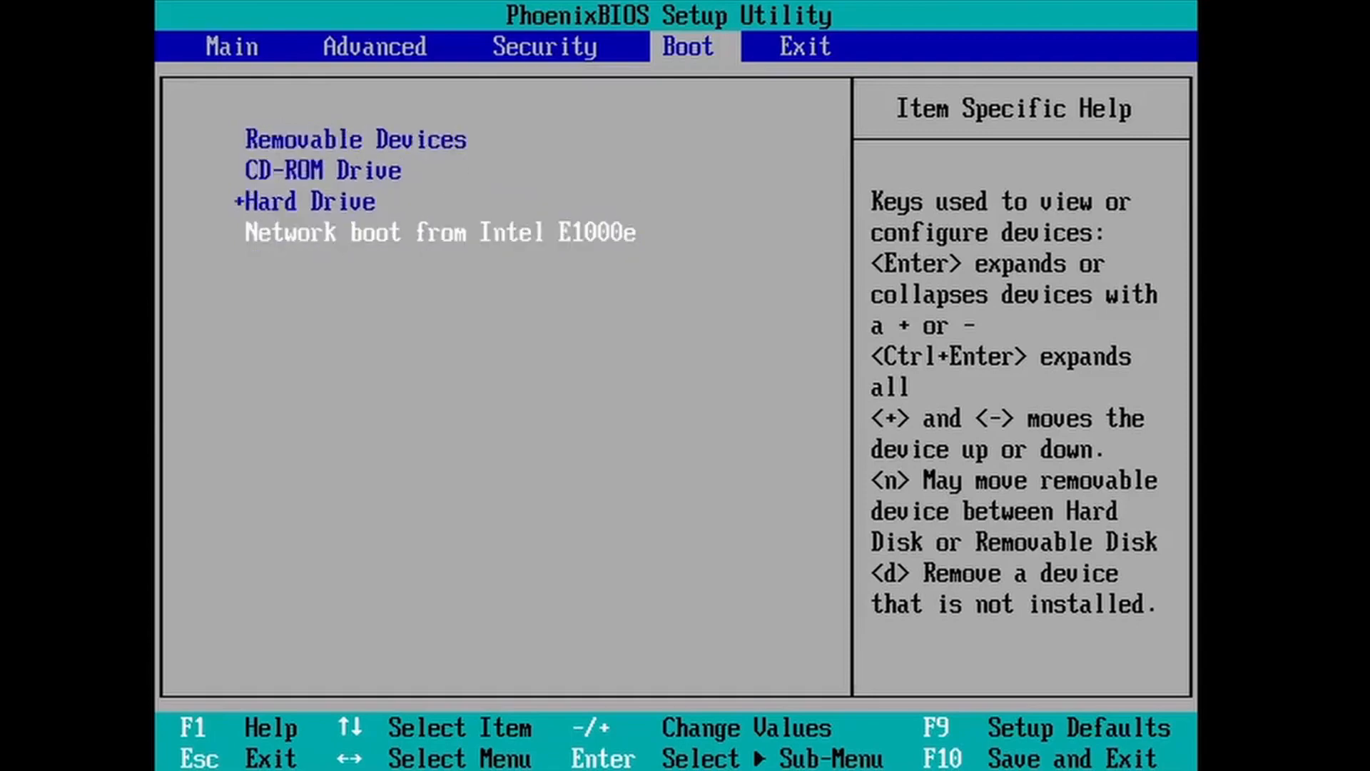
key("Up")
key("Up")
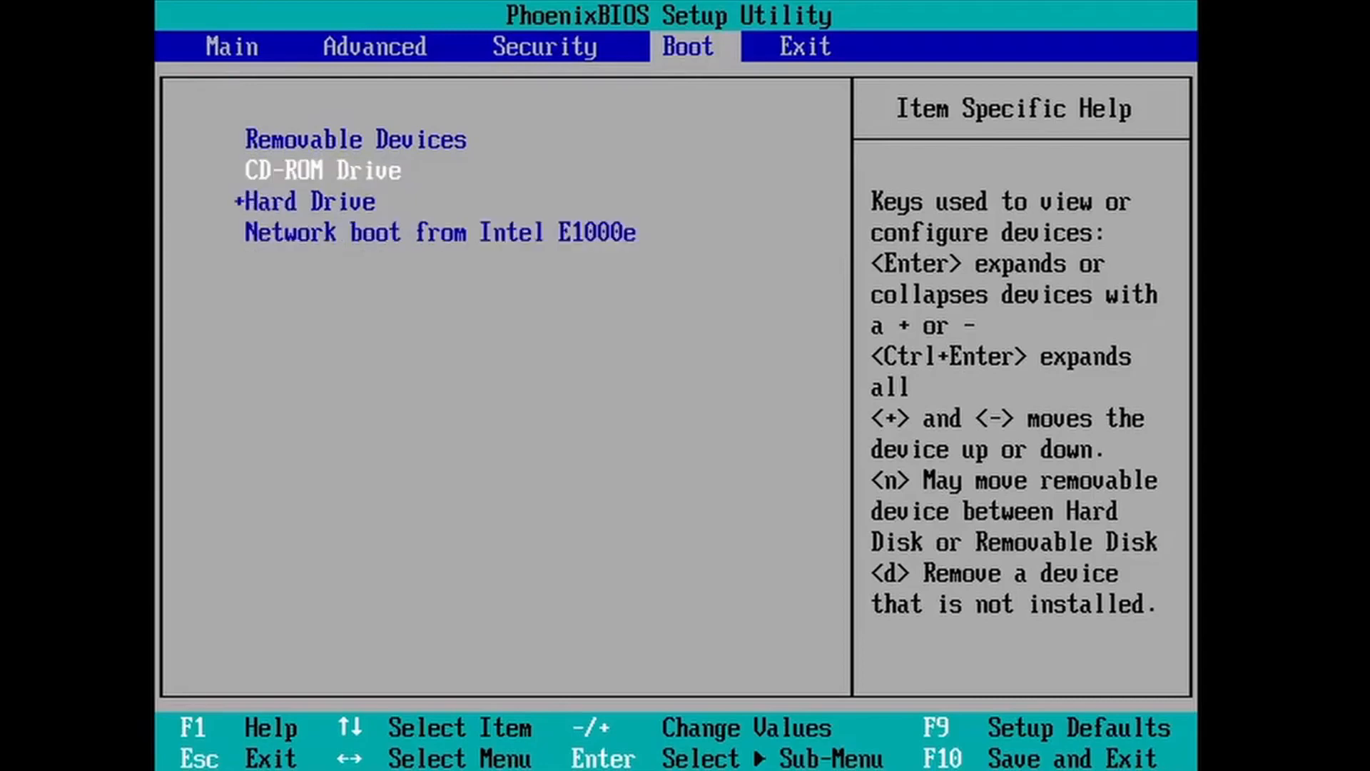
- Exit the BIOS setup utility and save the changes to the boot order
key("Right")
key("Down")
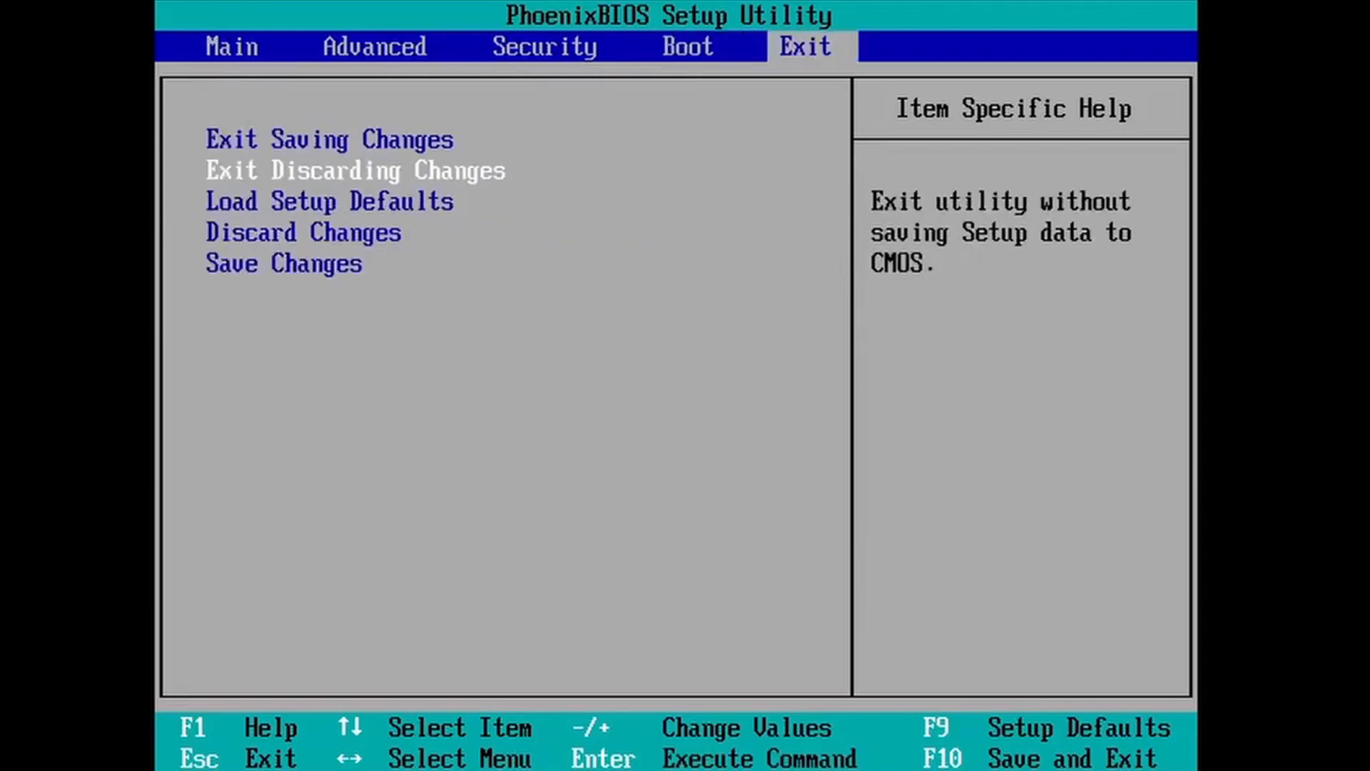
key("Up")
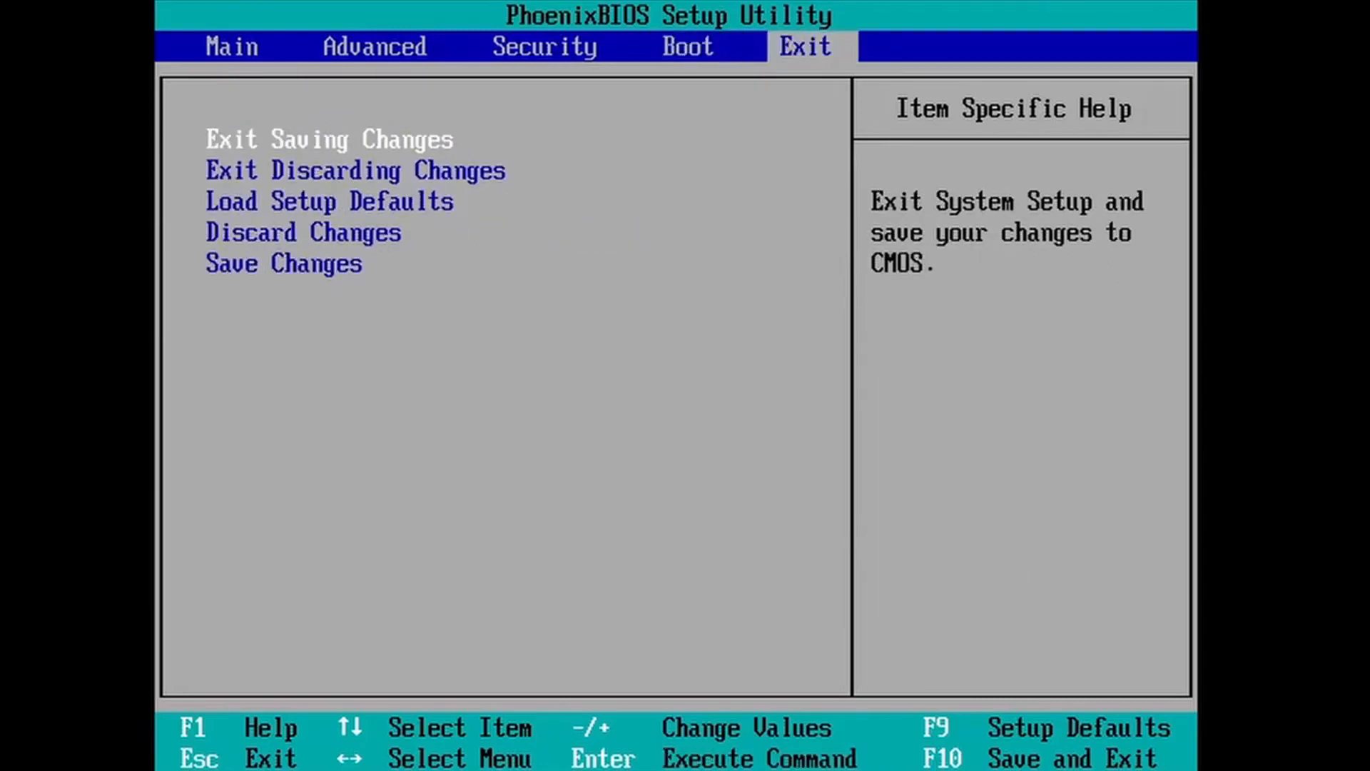
key("Return")
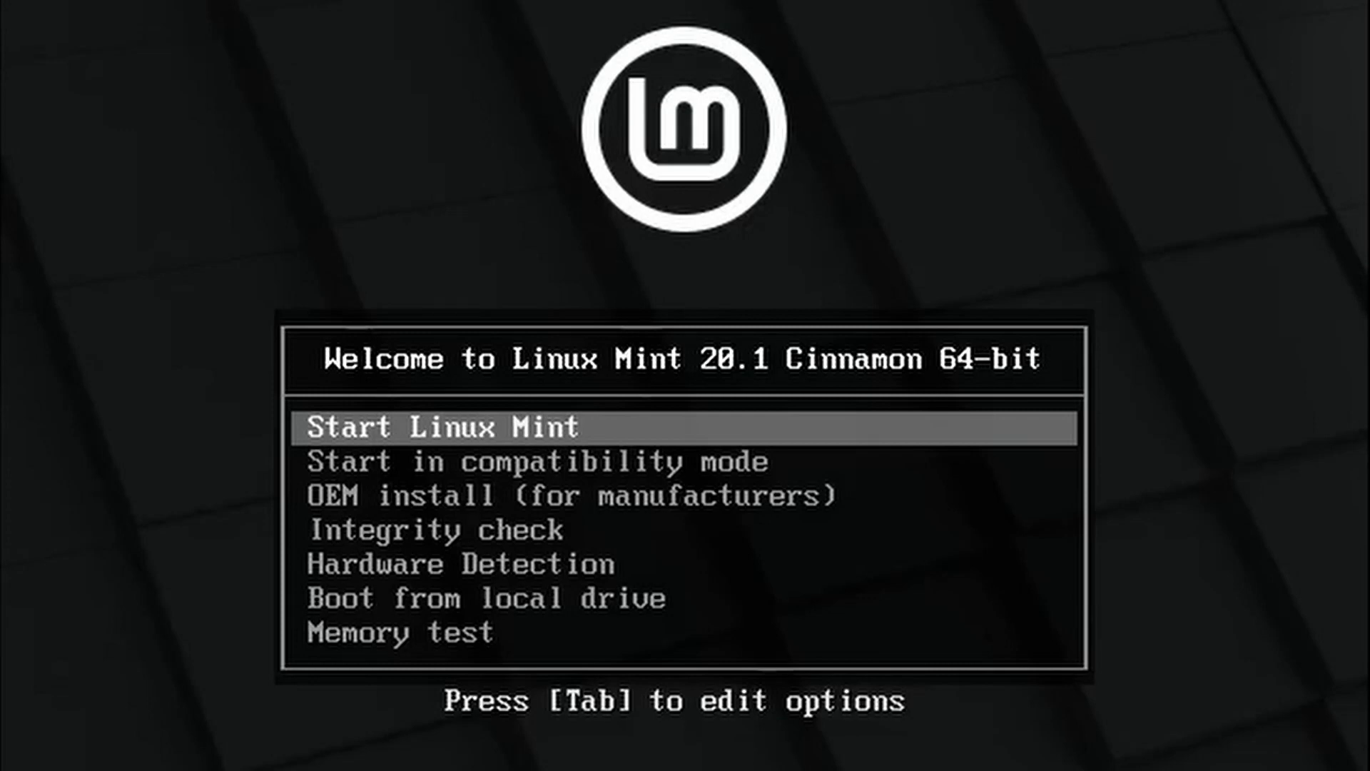
- Boot the live session with the Start Linux Mint option of the Linux Mint 20.1 Cinnamon boot menu
key("Down")
key("Up")
key("Down")
key("Up")
key("Return")
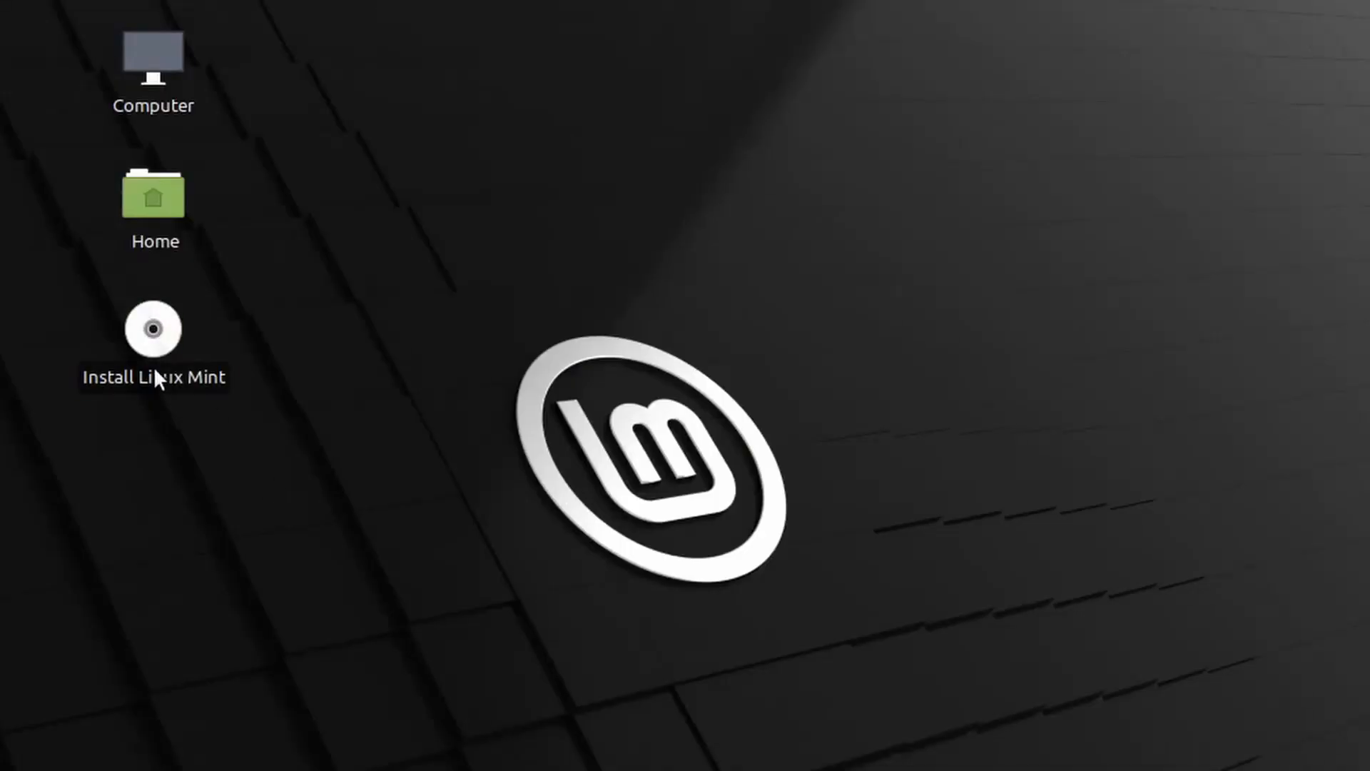
- Launch the Linux Mint installer in Français and enable the installation of the multimedia codecs
double_click(154, 372)
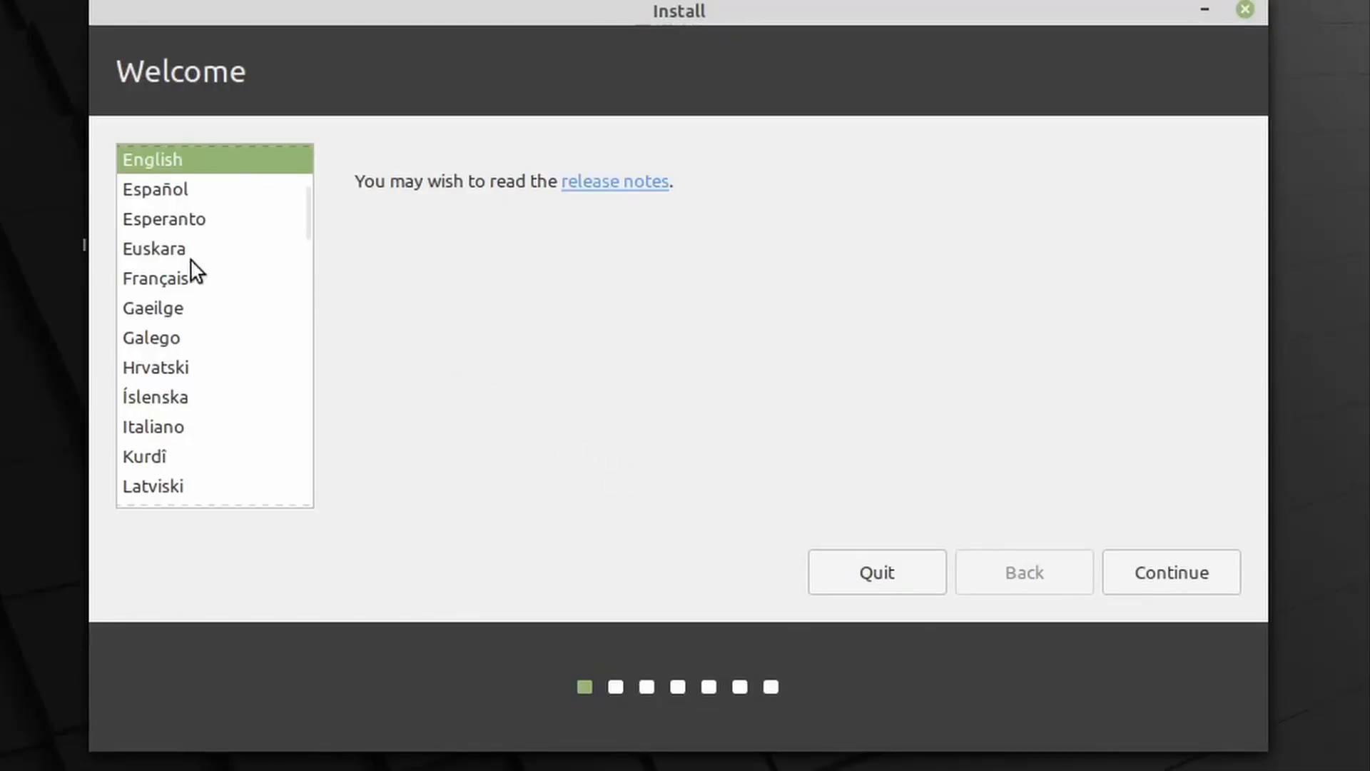
left_click(176, 277)
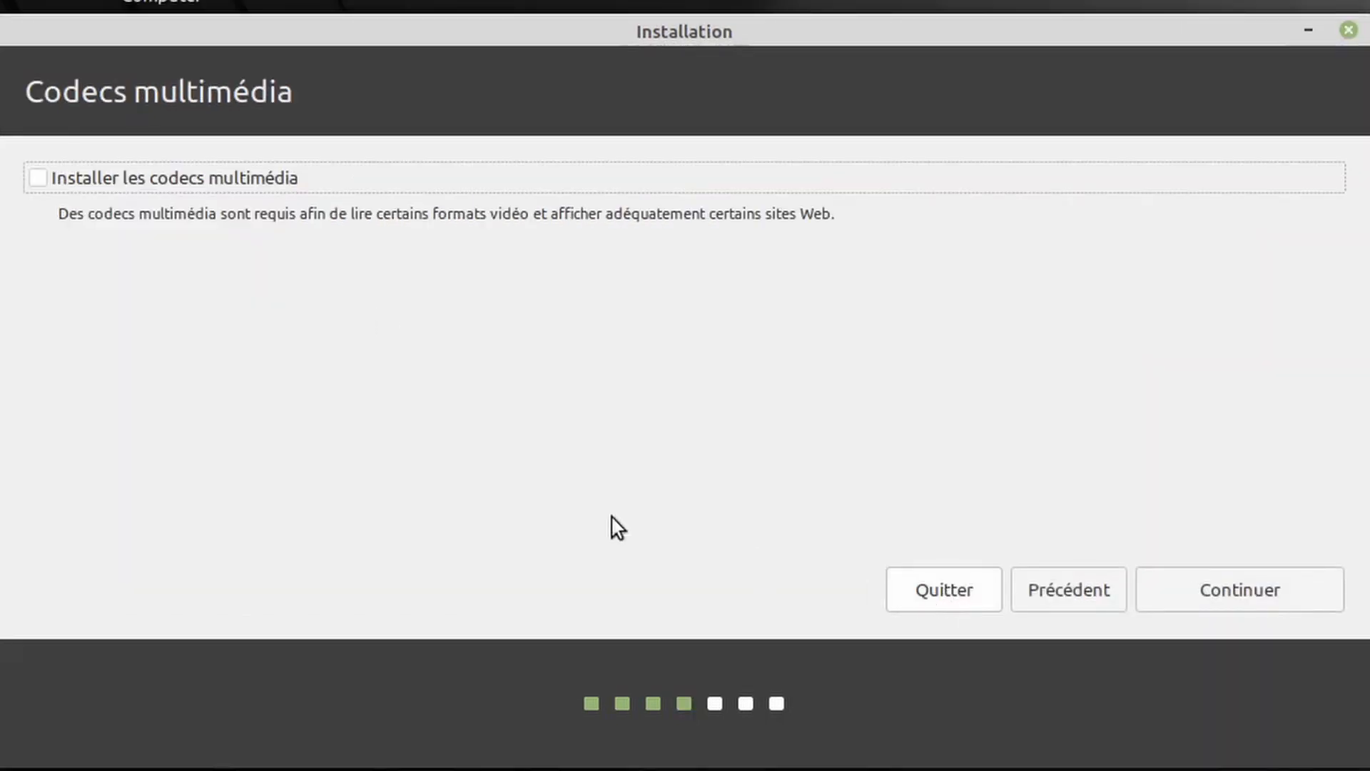
left_click(211, 187)
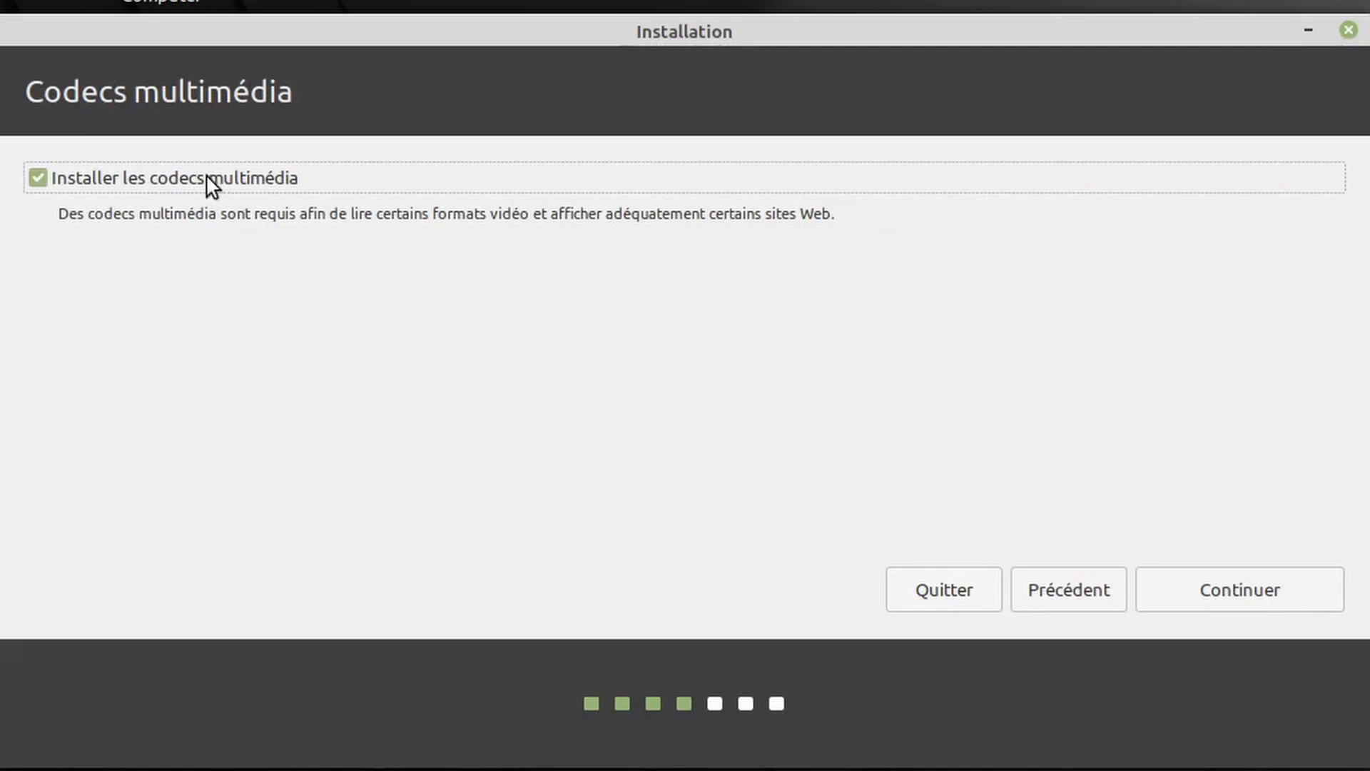
left_click(1193, 584)
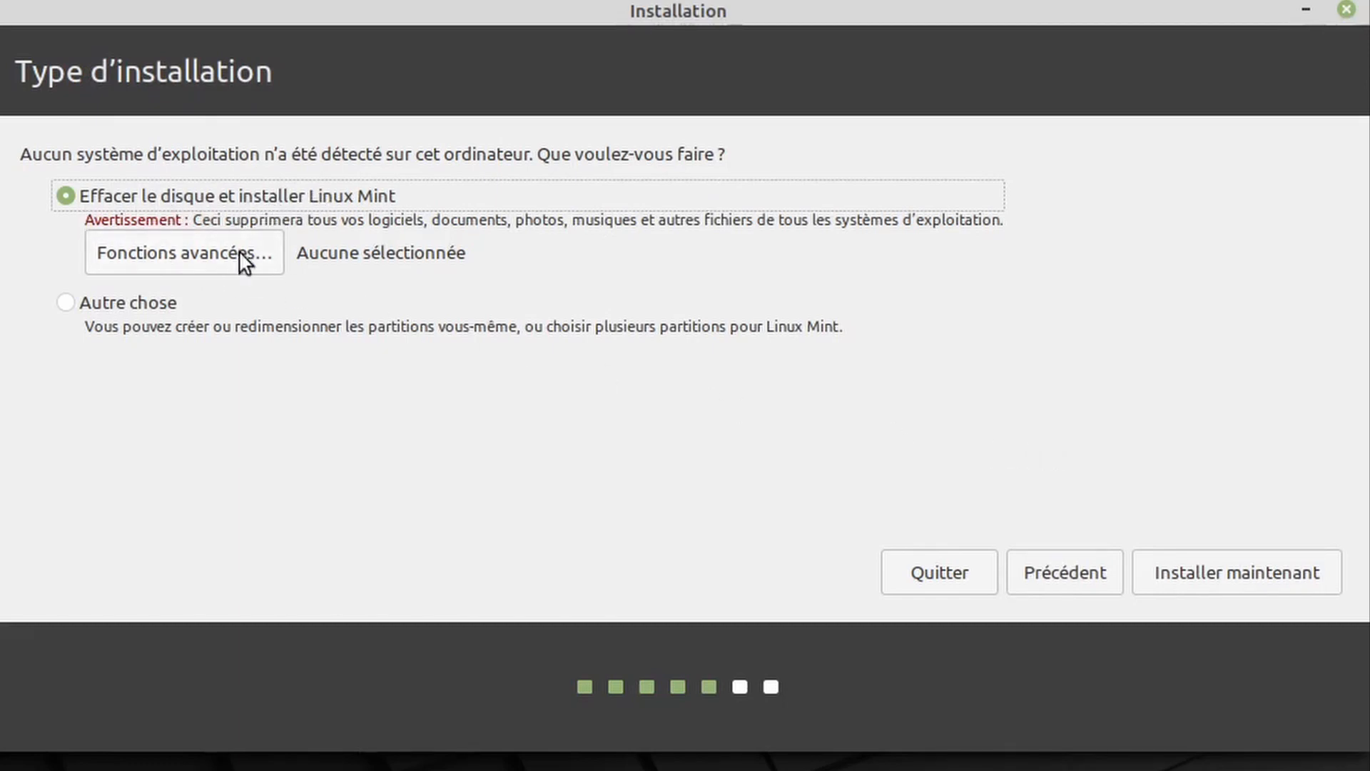
- Start the installation with the option that erases the disk and installs Linux Mint, and accept writing the partition changes
key("Tab")
left_click(1205, 579)
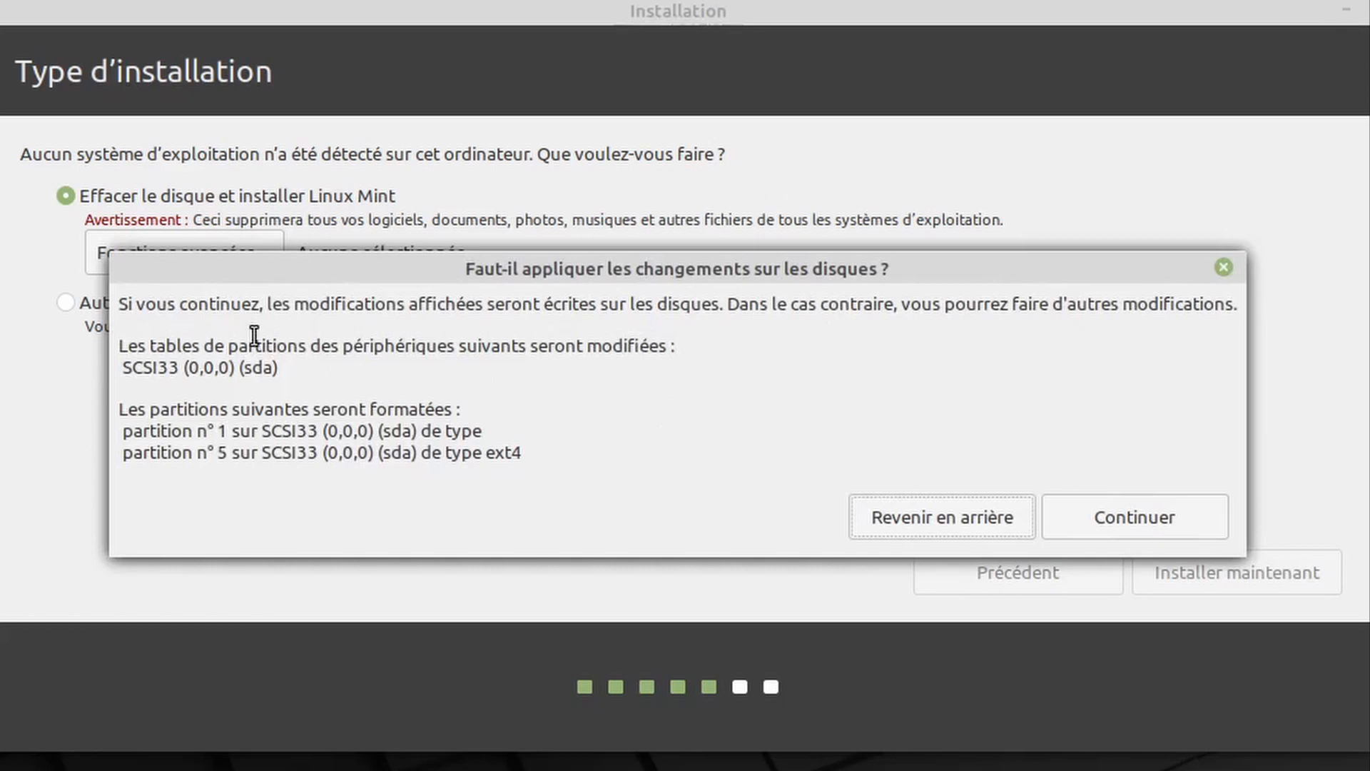
left_click(1063, 515)
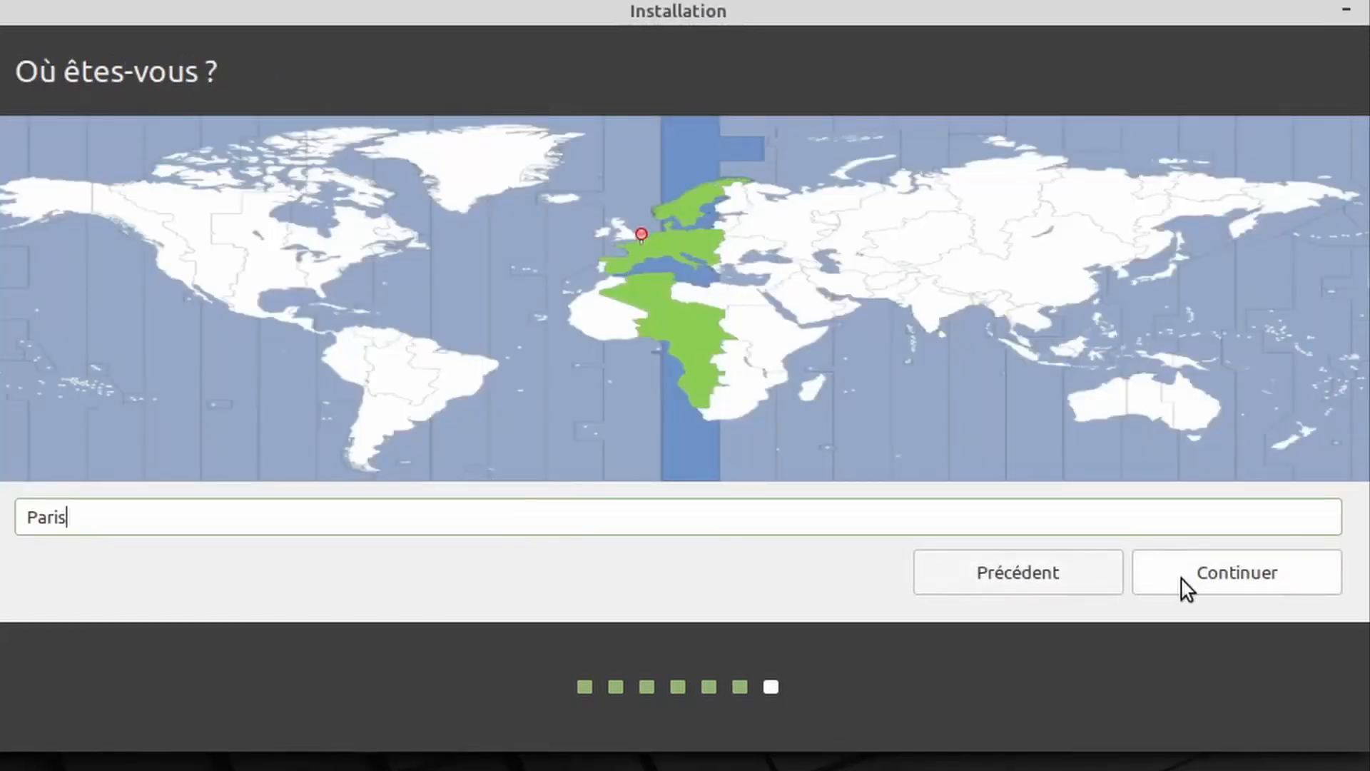
- Accept Paris as the location and enter the user's name for the new account
left_click(1184, 586)
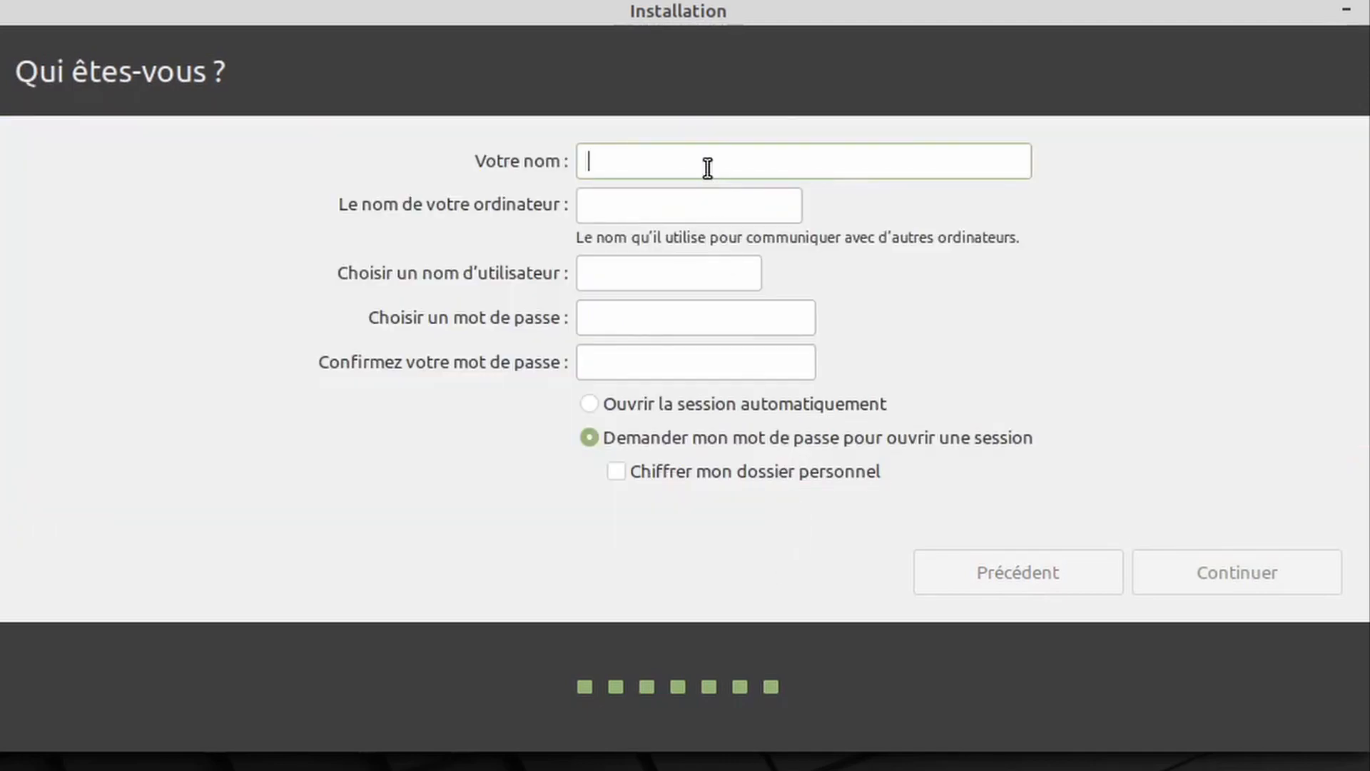
type("Chr")
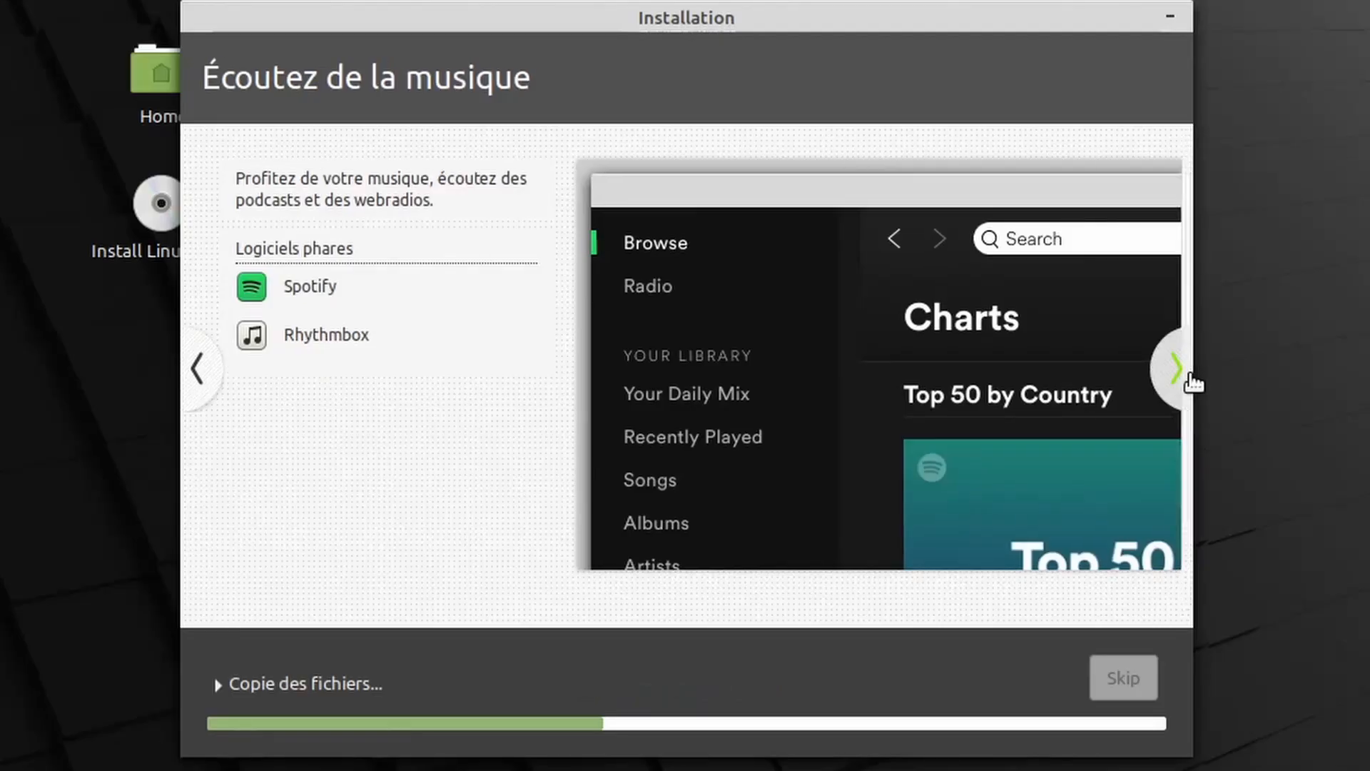
- Page through the installer's slideshow during the file copy and restart the computer once the installation is complete
left_click(1181, 372)
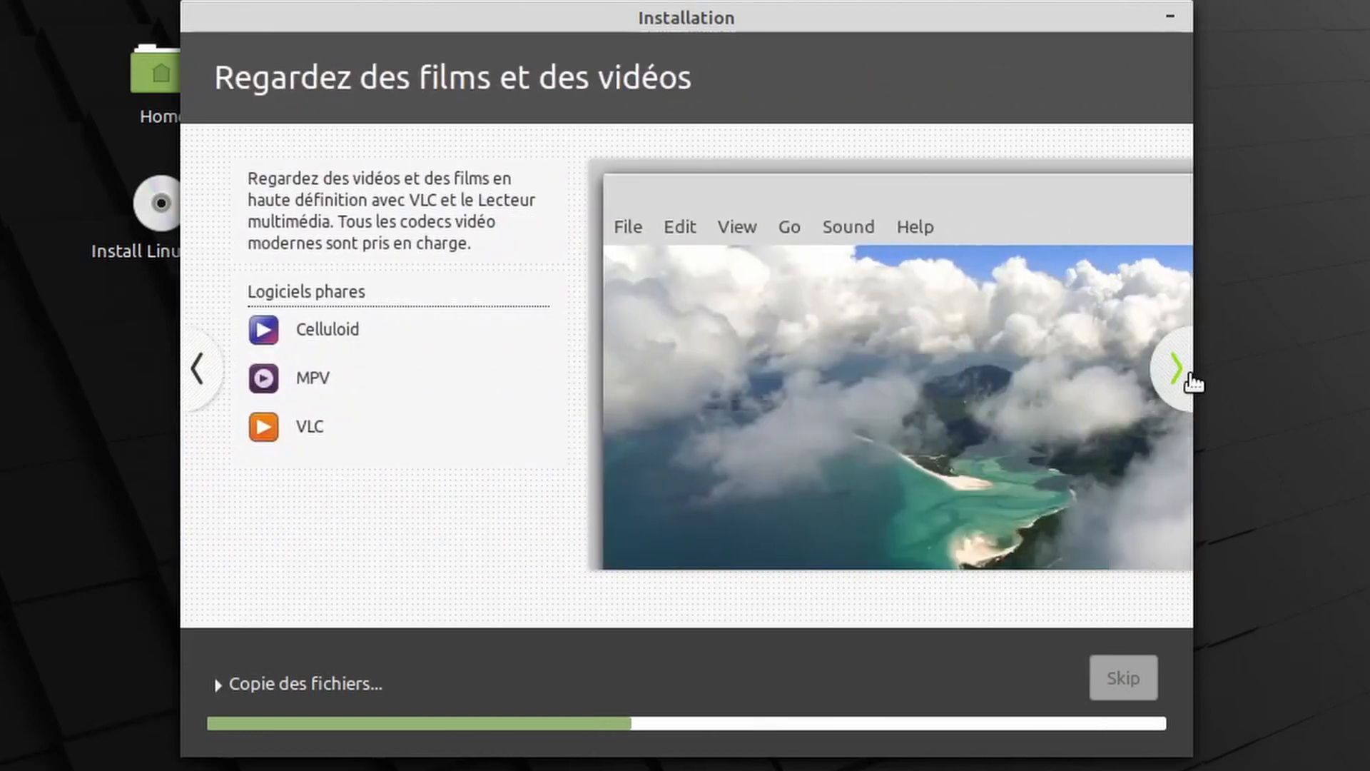
left_click(1176, 369)
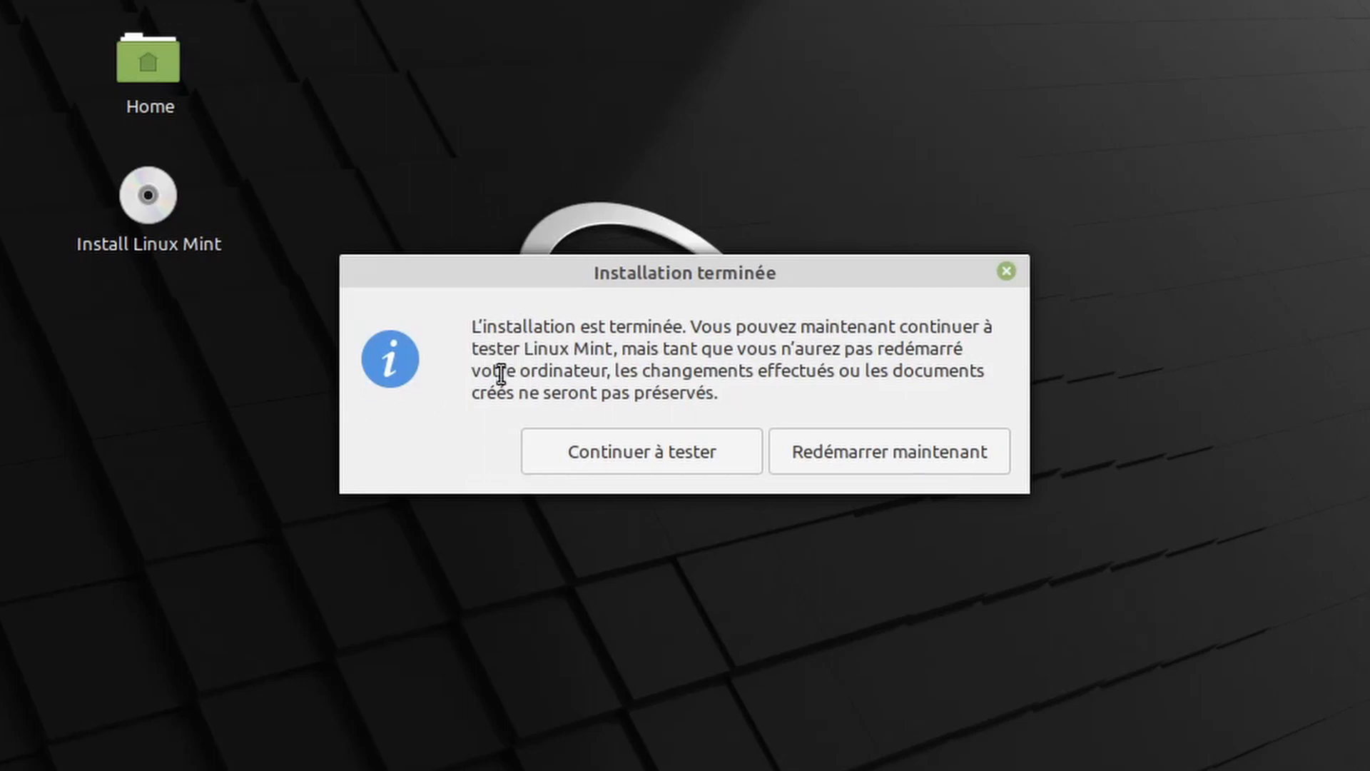
left_click(863, 449)
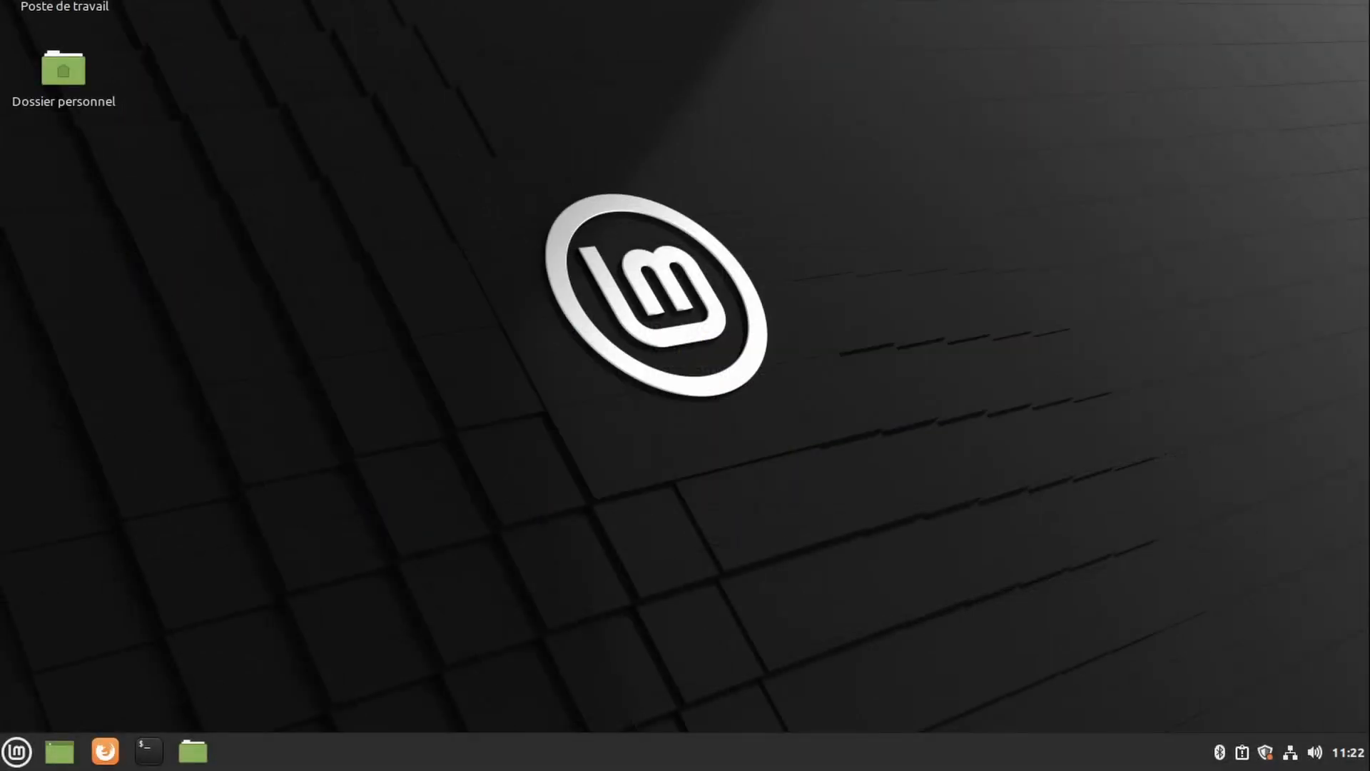
- Open the network connections (Connexions réseau) of the newly installed system
left_click(1290, 751)
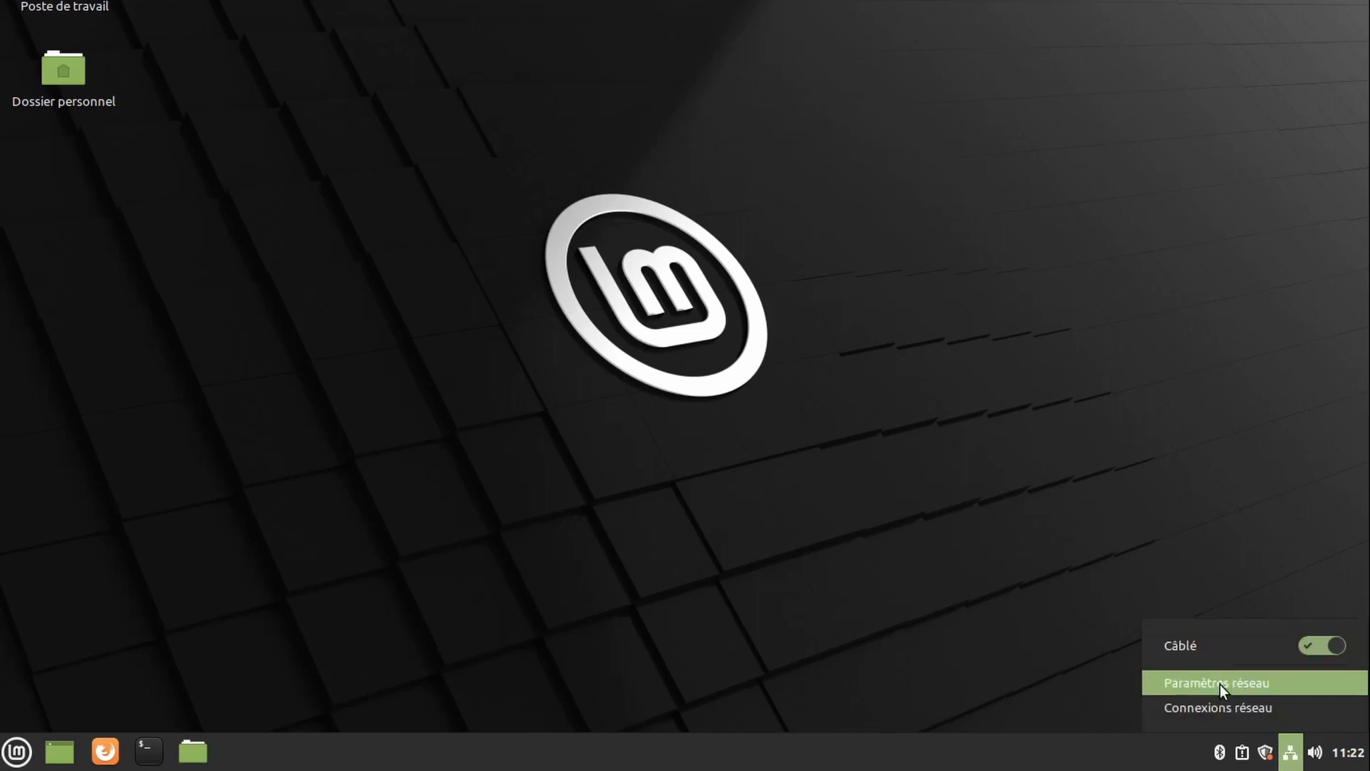
left_click(1250, 709)
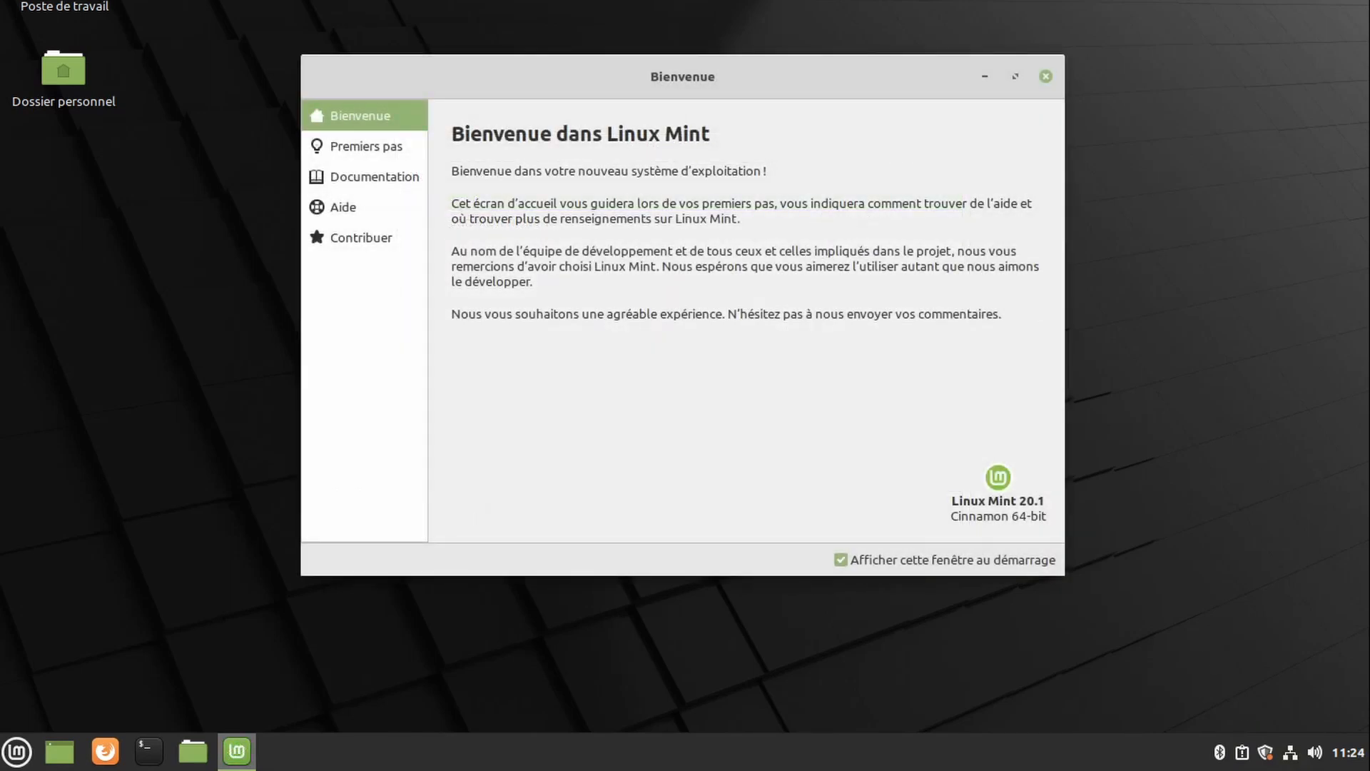
- Launch the driver manager (Gestionnaire de pilotes) from the Premiers pas section of the welcome window
left_click(364, 147)
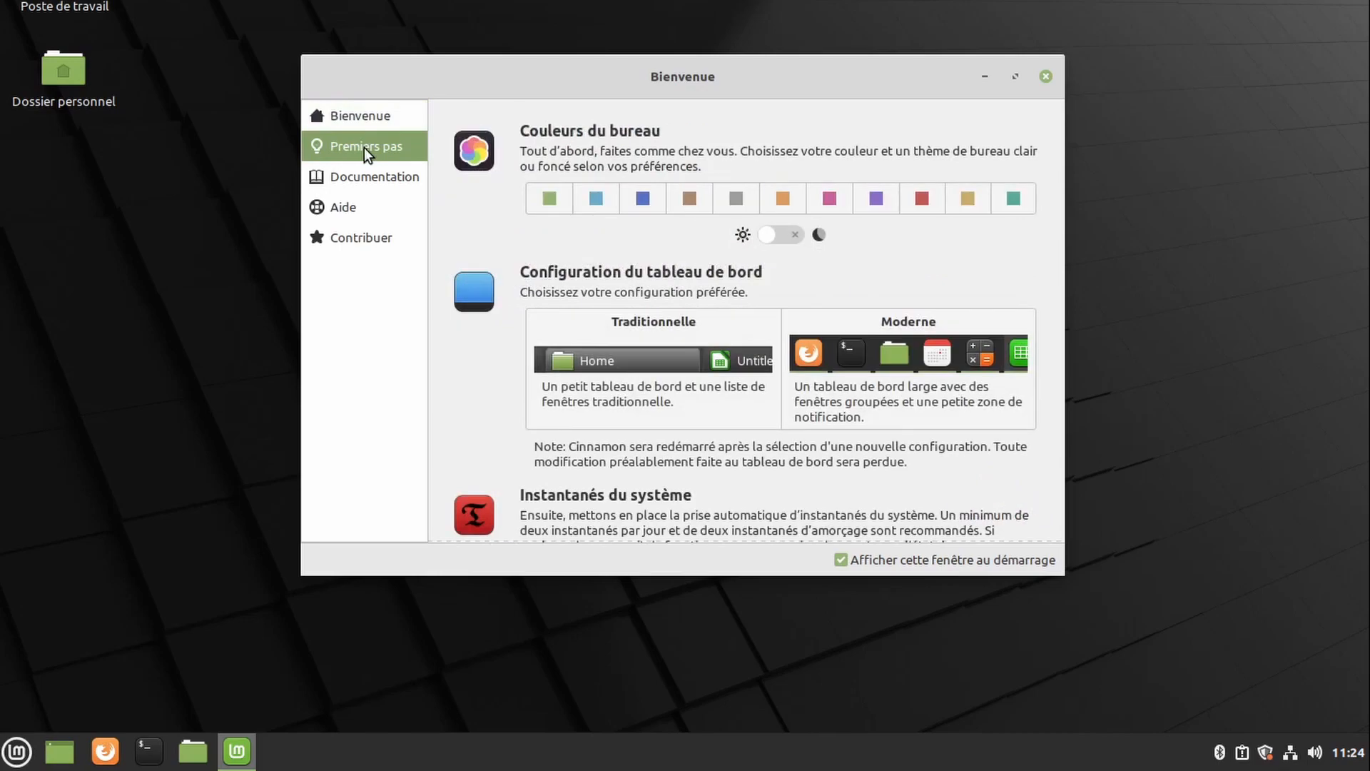
scroll(534, 224, "down", 5)
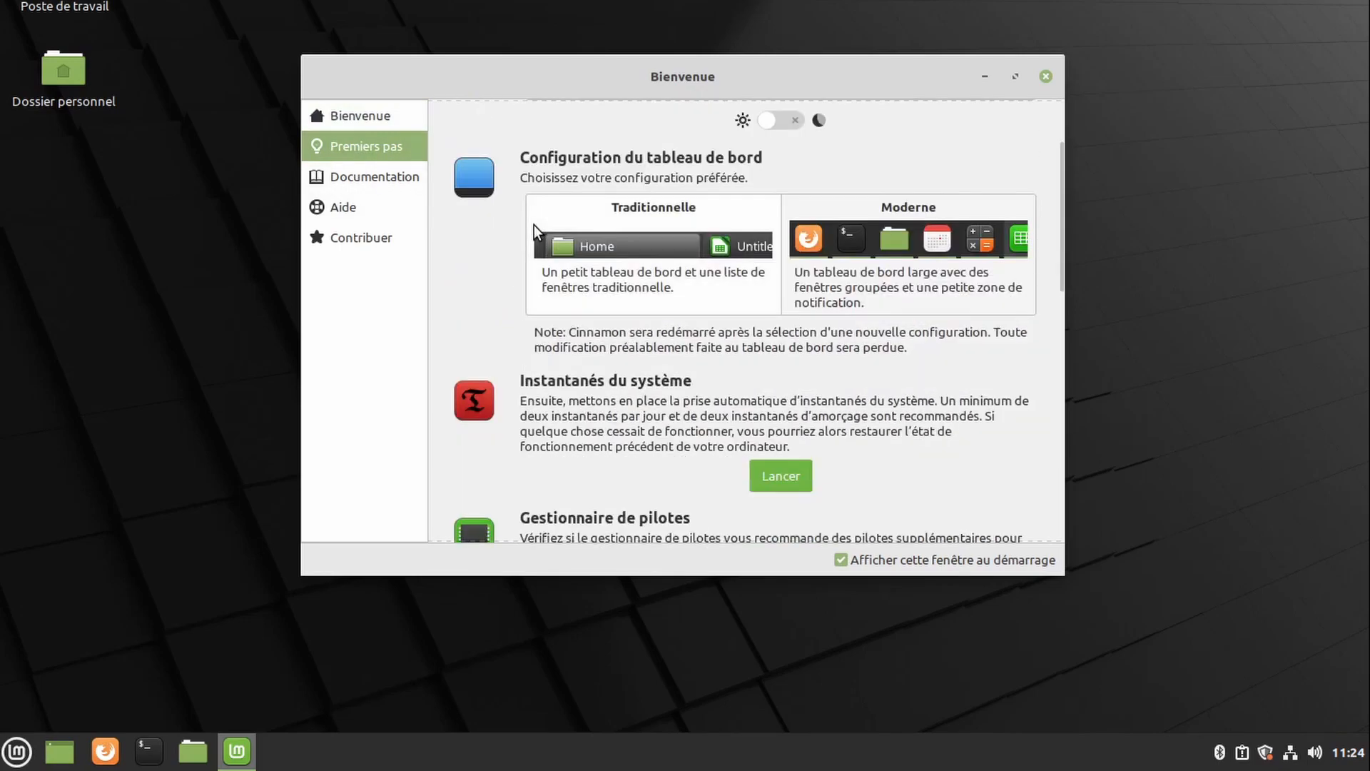
scroll(533, 225, "down", 5)
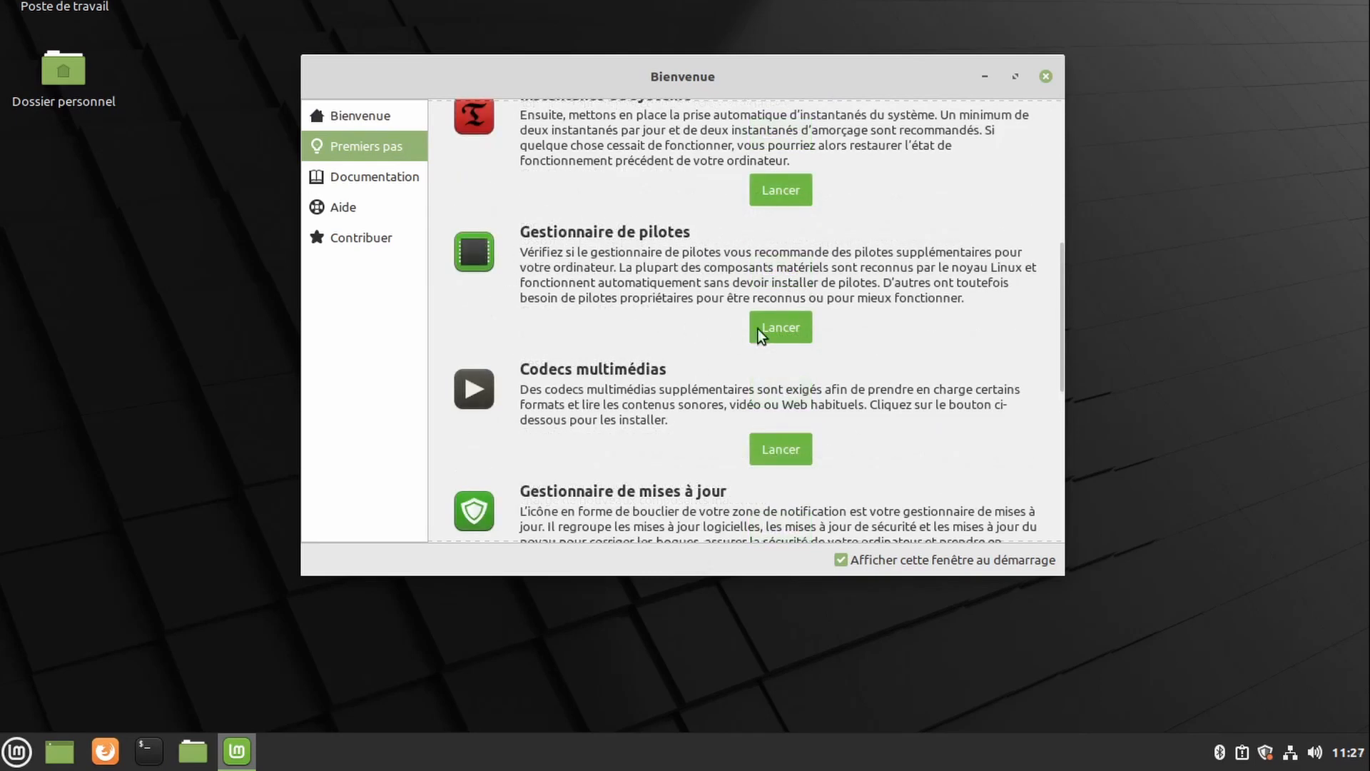
left_click(785, 323)
left_click(984, 74)
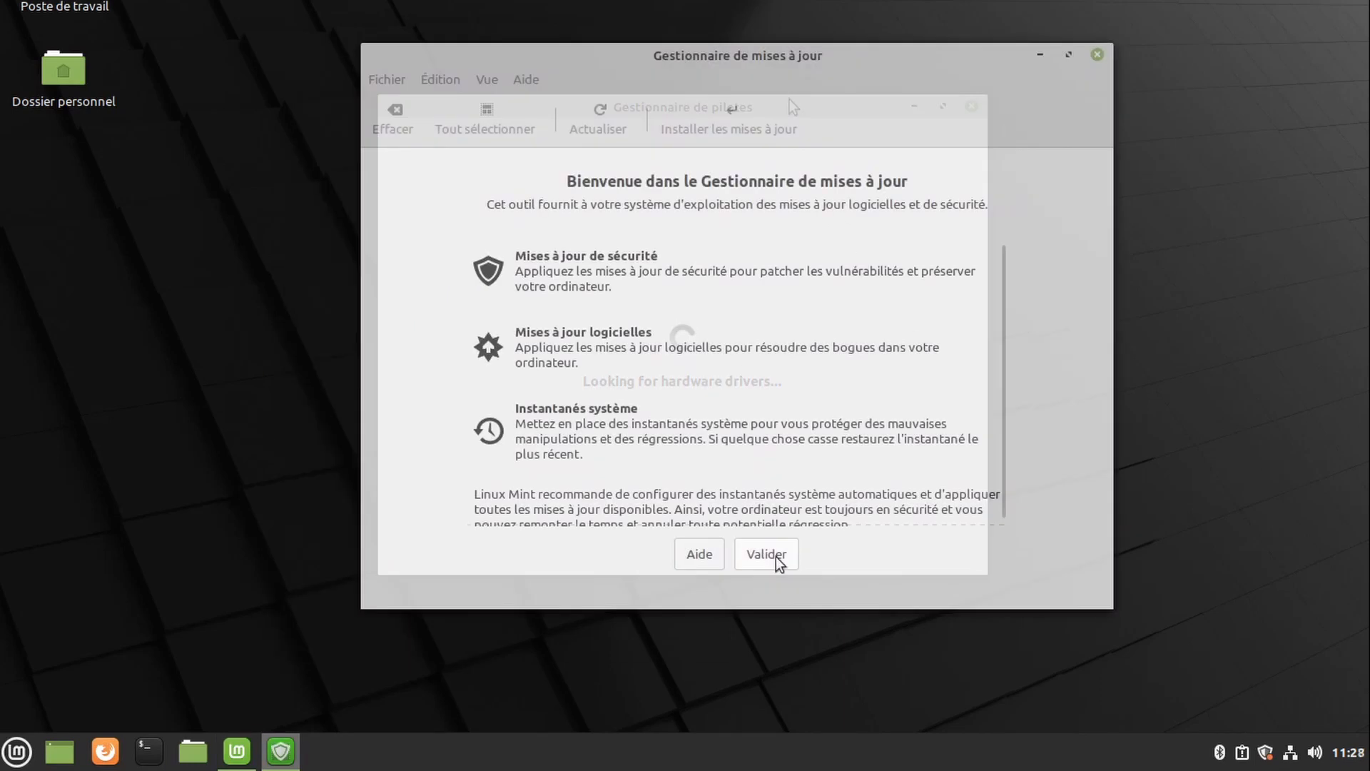
- Accept the update manager's introduction and apply the new version of the update manager
left_click(776, 557)
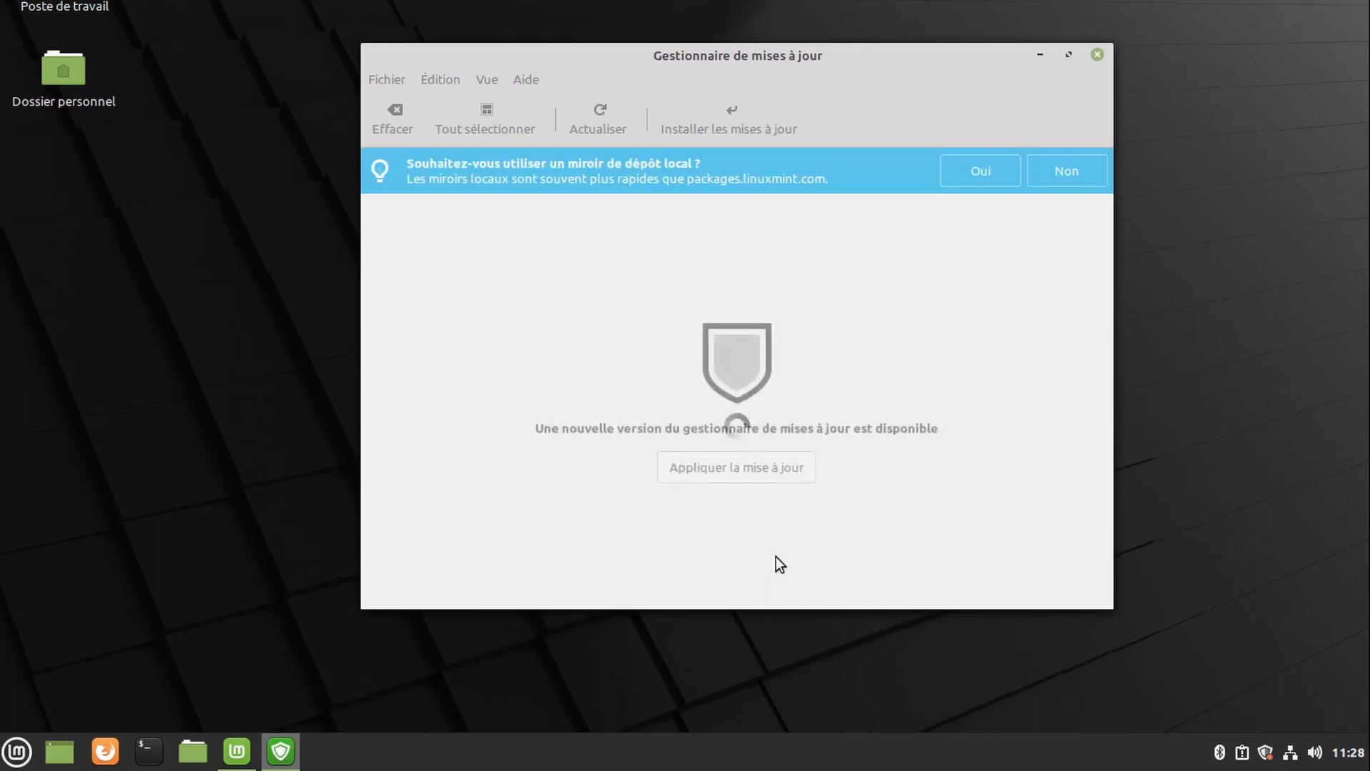
left_click(725, 473)
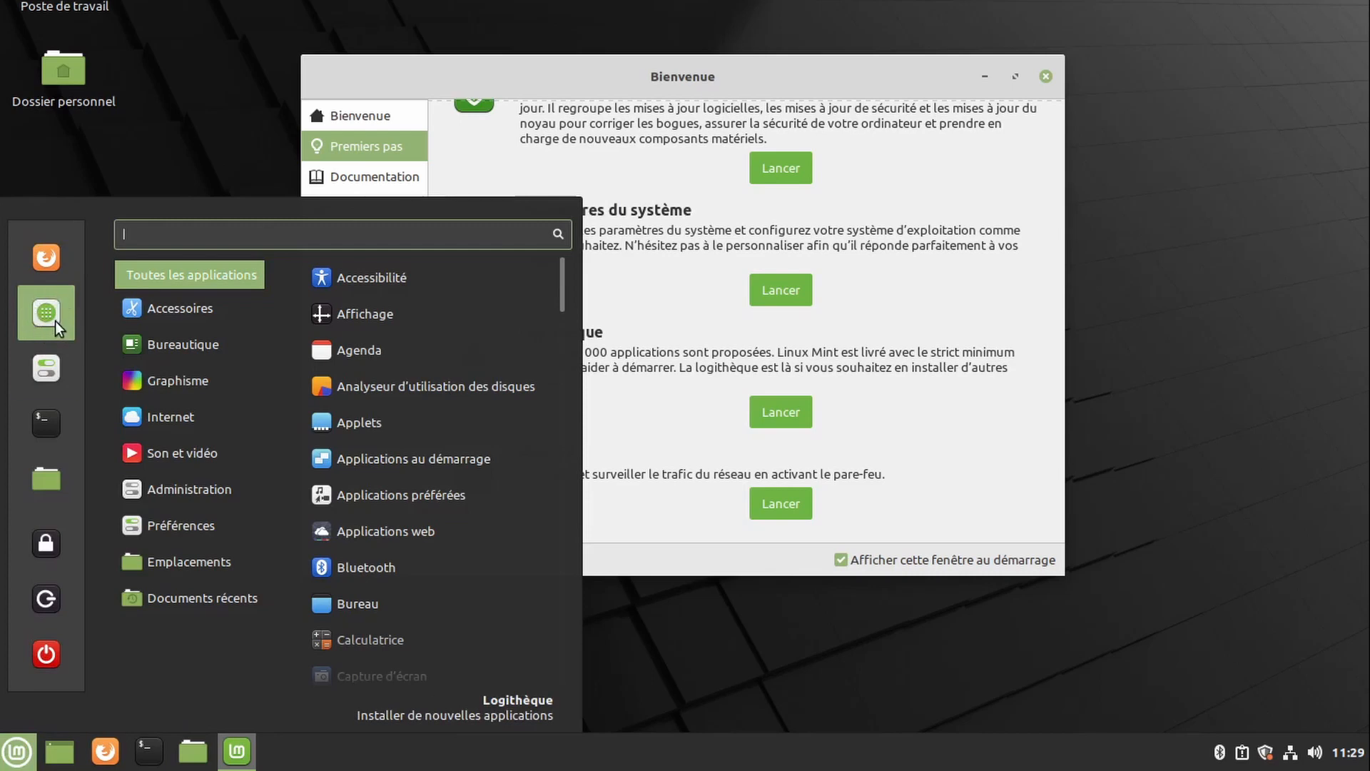
- Open the software manager (Logithèque), browse the applications in the Bureautique category and close the window
left_click(54, 320)
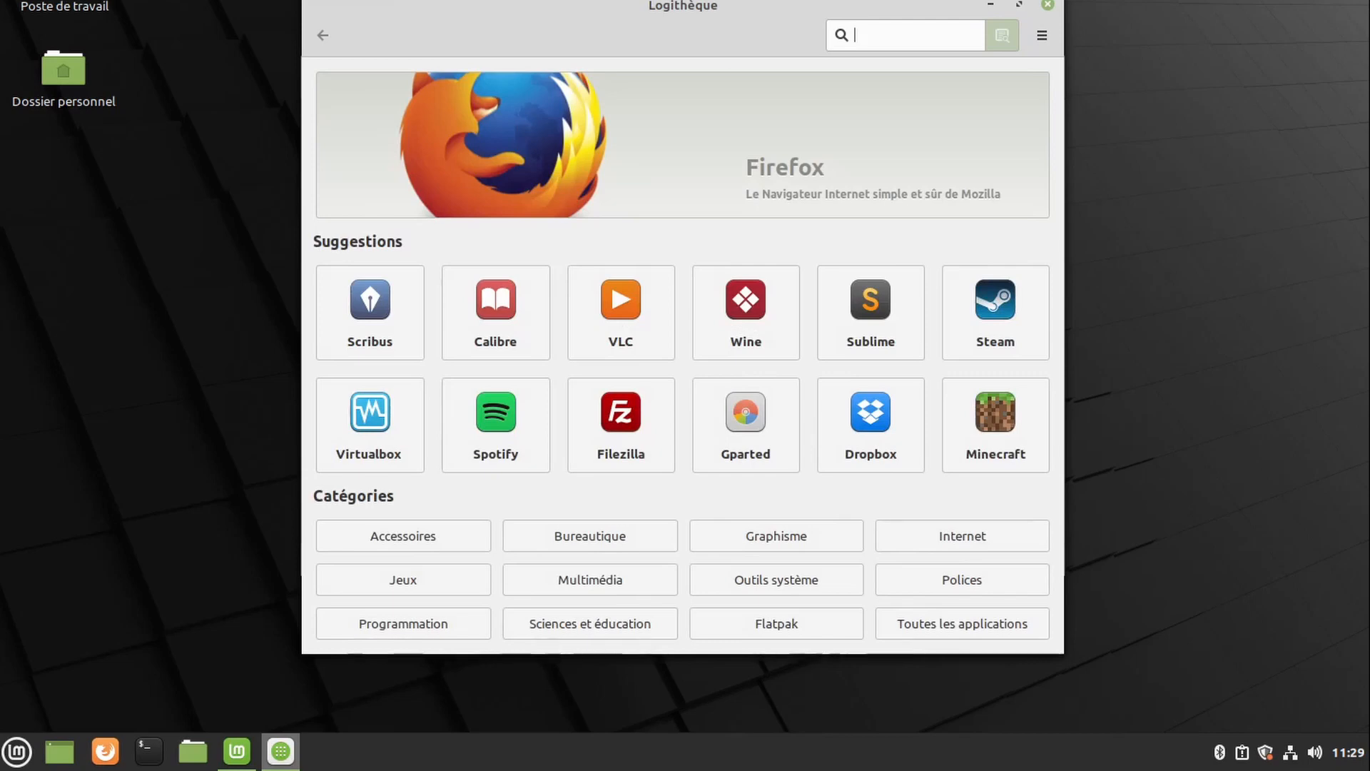
left_click(589, 536)
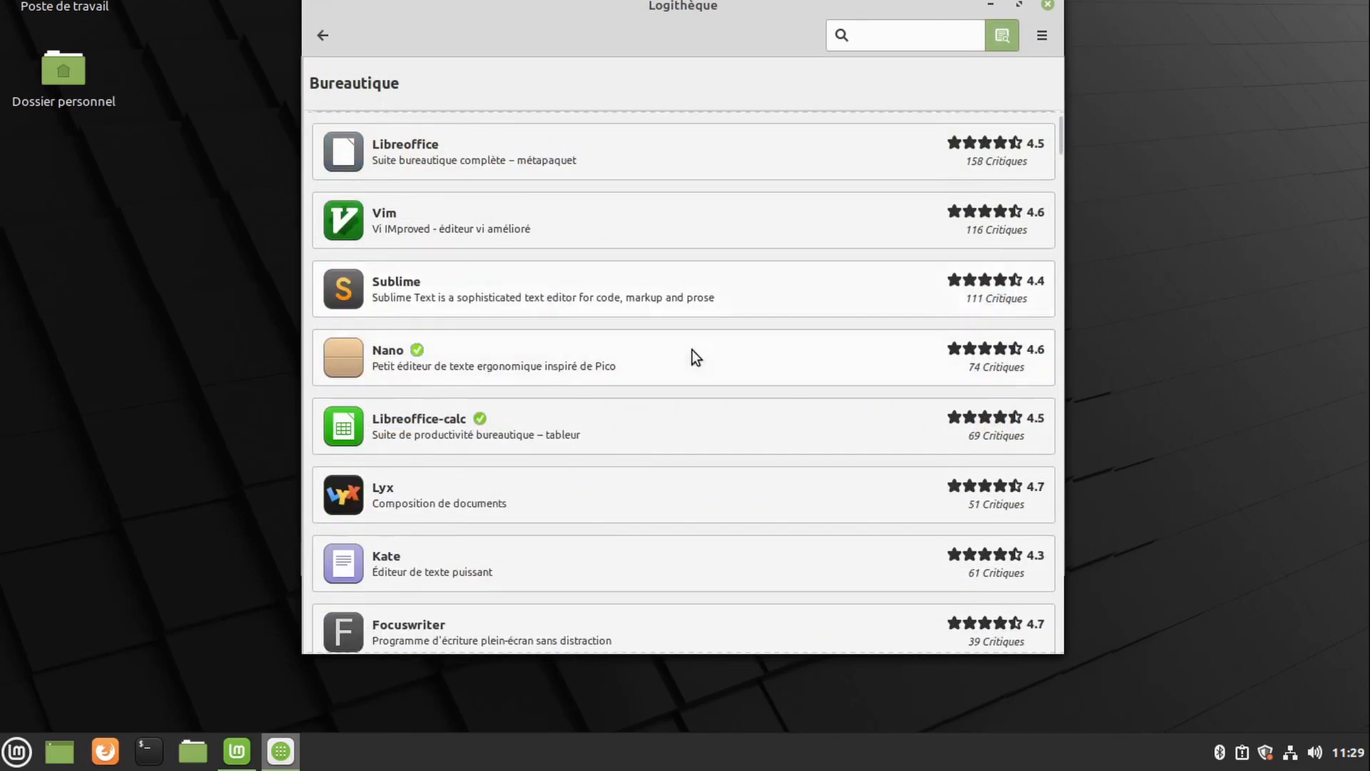
scroll(691, 349, "down", 1)
scroll(692, 349, "up", 2)
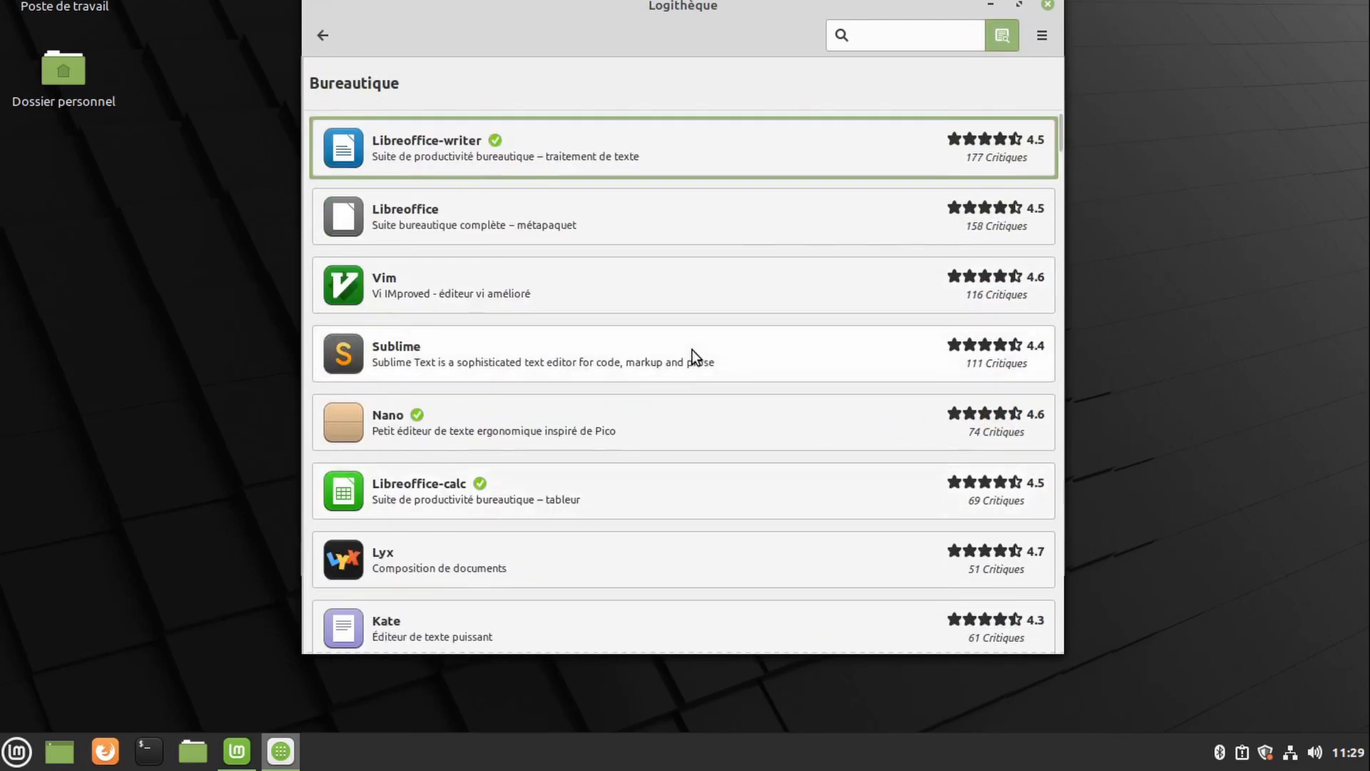
scroll(691, 349, "down", 3)
scroll(691, 349, "down", 1)
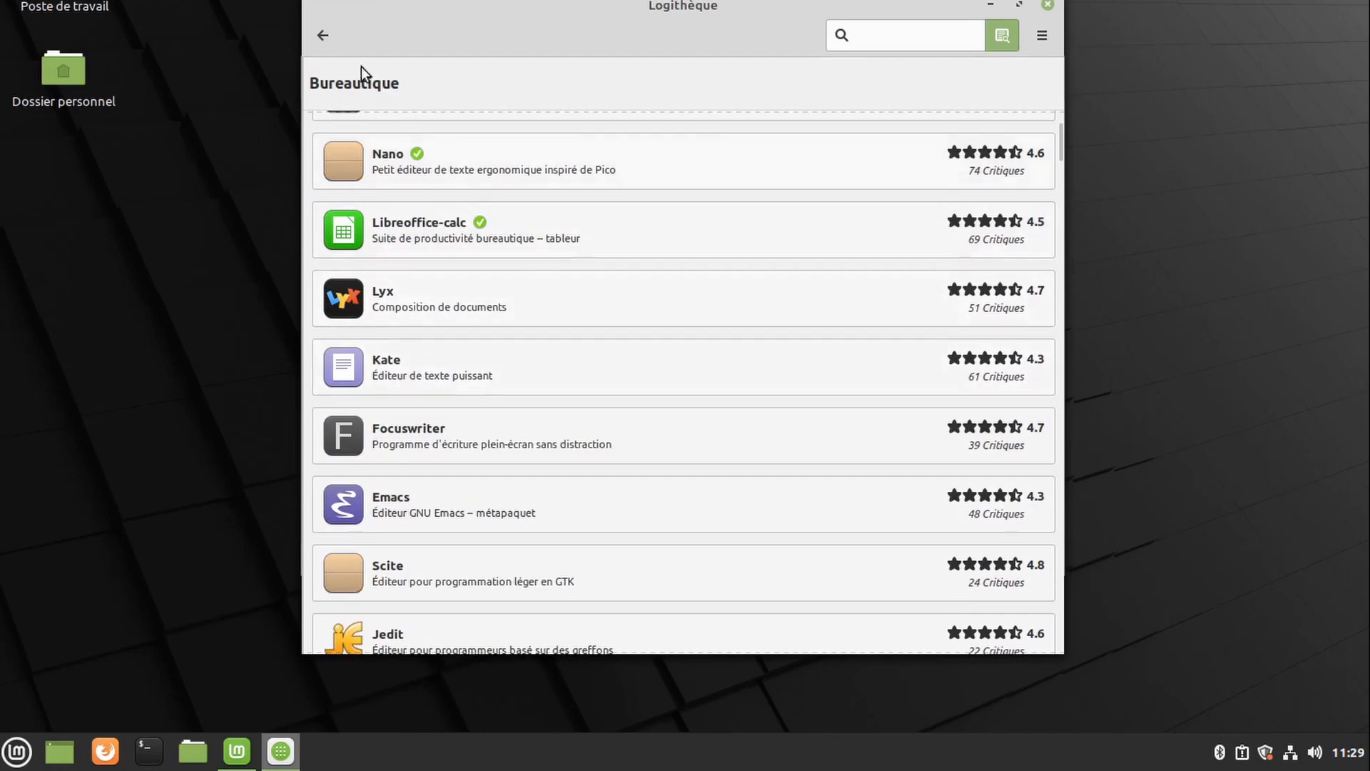
left_click(322, 35)
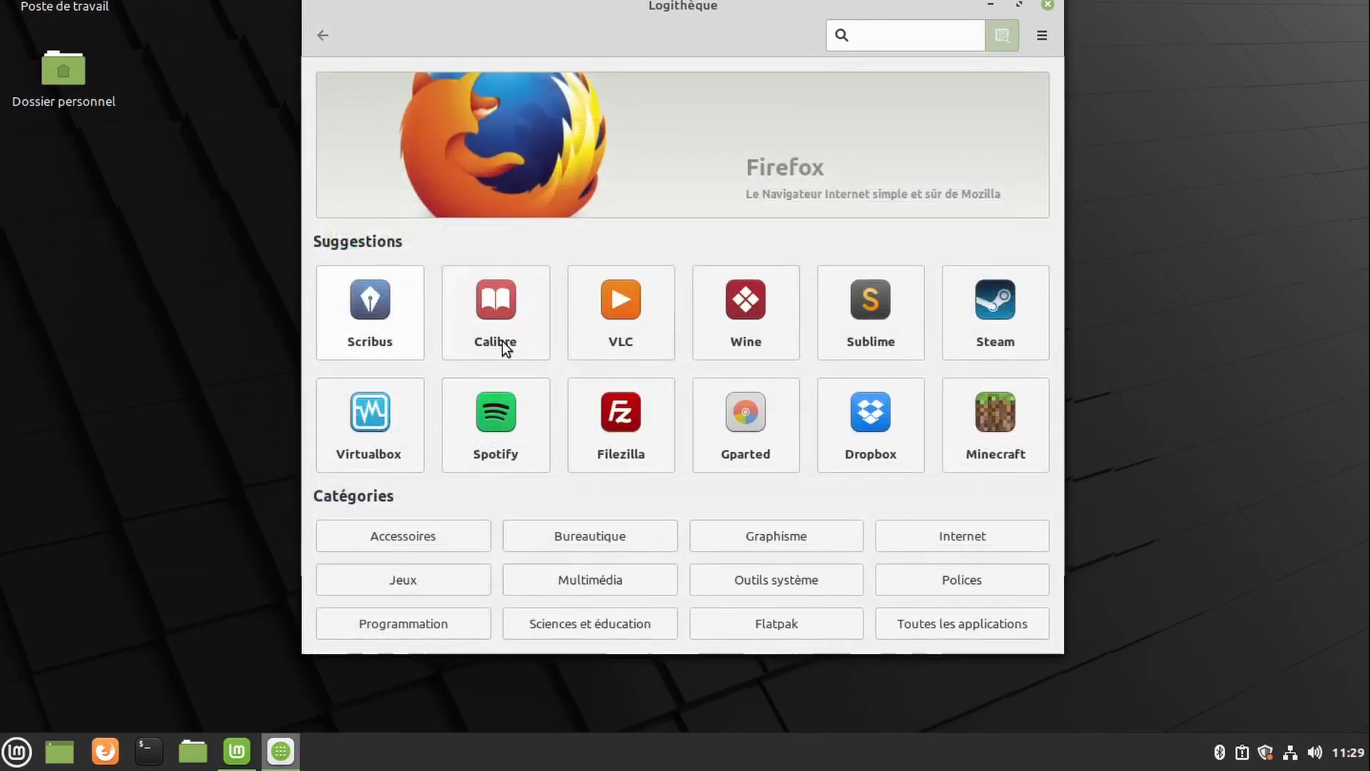
key("alt+F4")
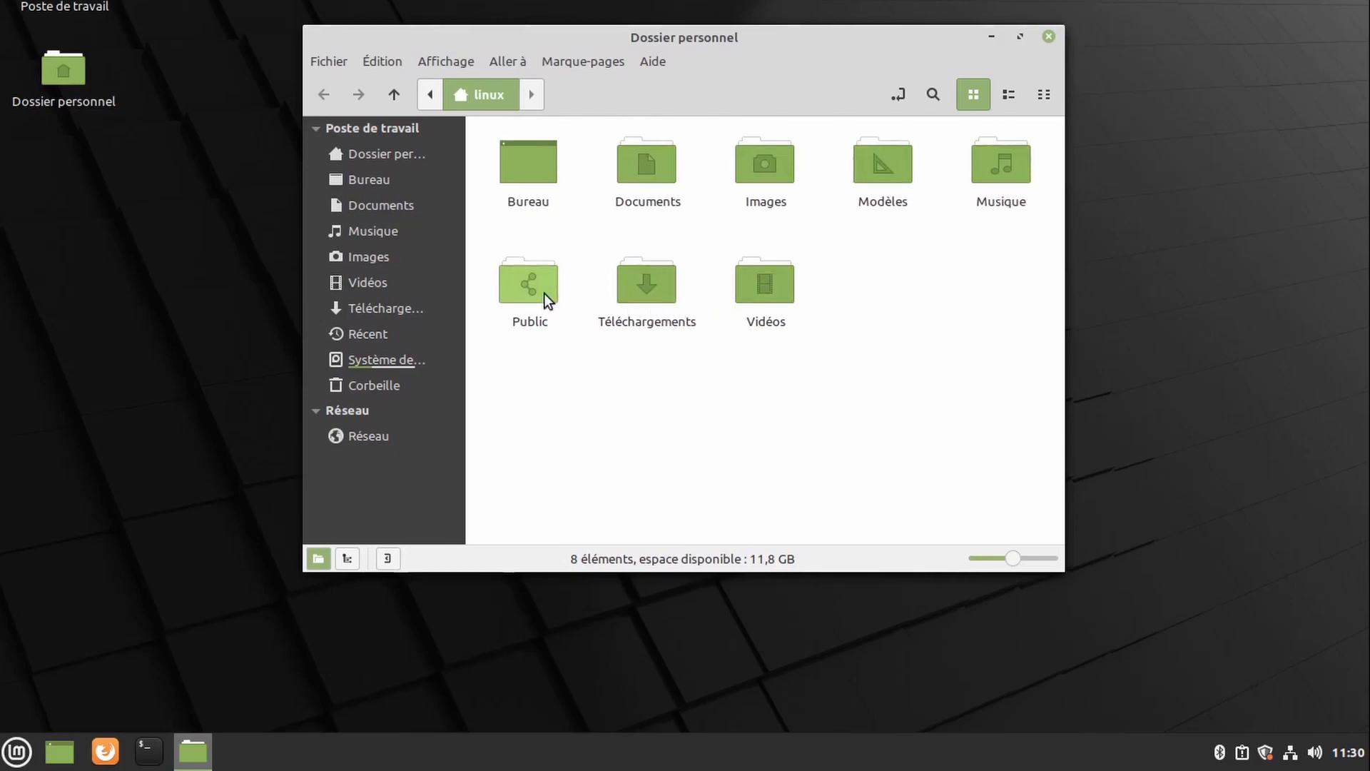
- Select the Vidéos folder in the personal folder
left_click(745, 285)
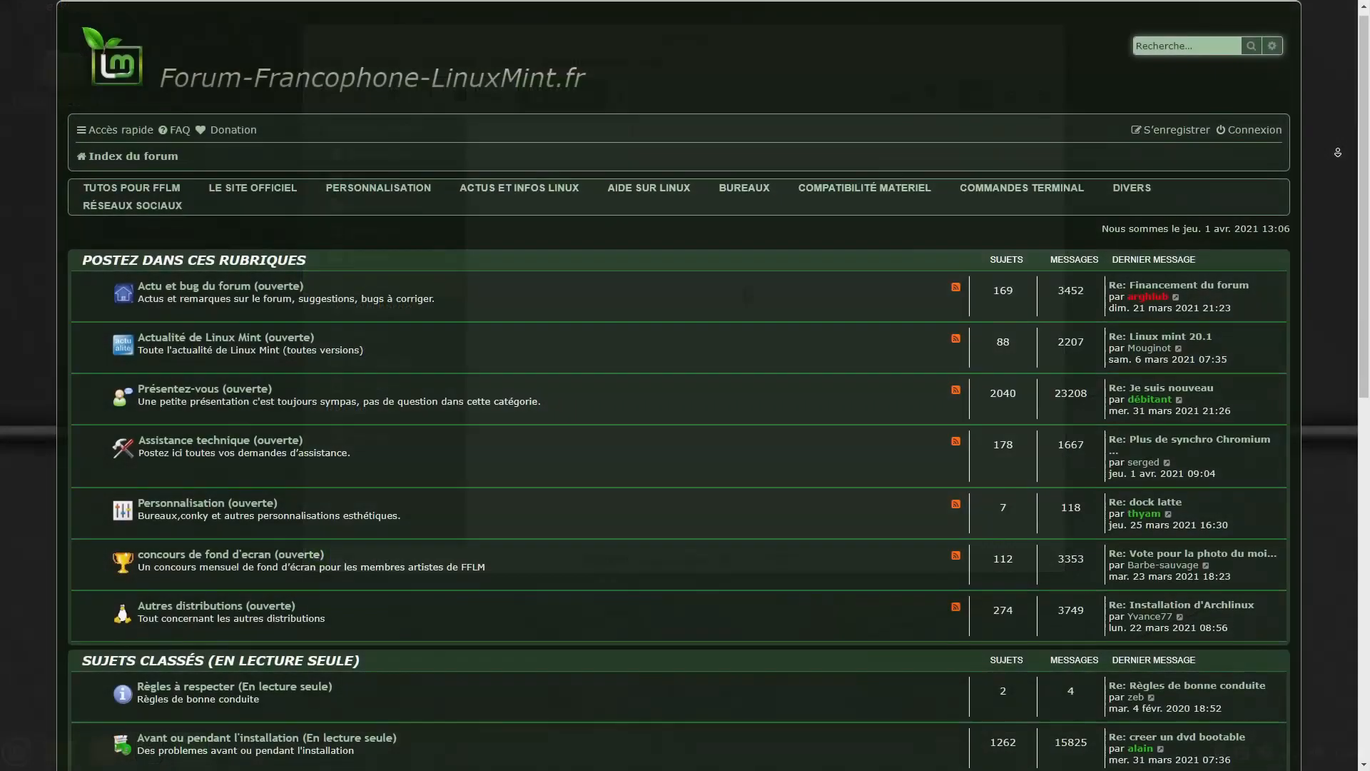
- Examine the discussion sections of the Forum-Francophone-LinuxMint.fr and ubuntu-fr forums
scroll(685, 385, "down", 1)
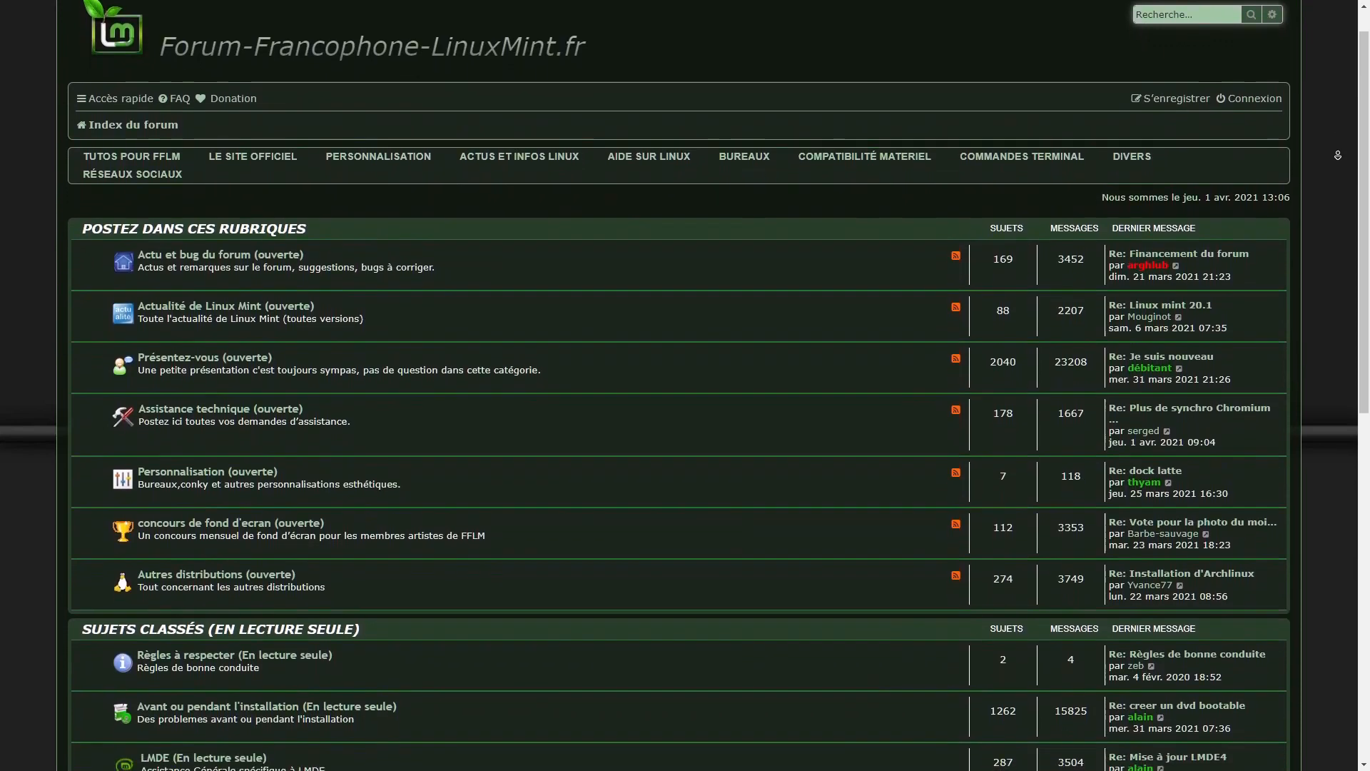
scroll(685, 385, "down", 2)
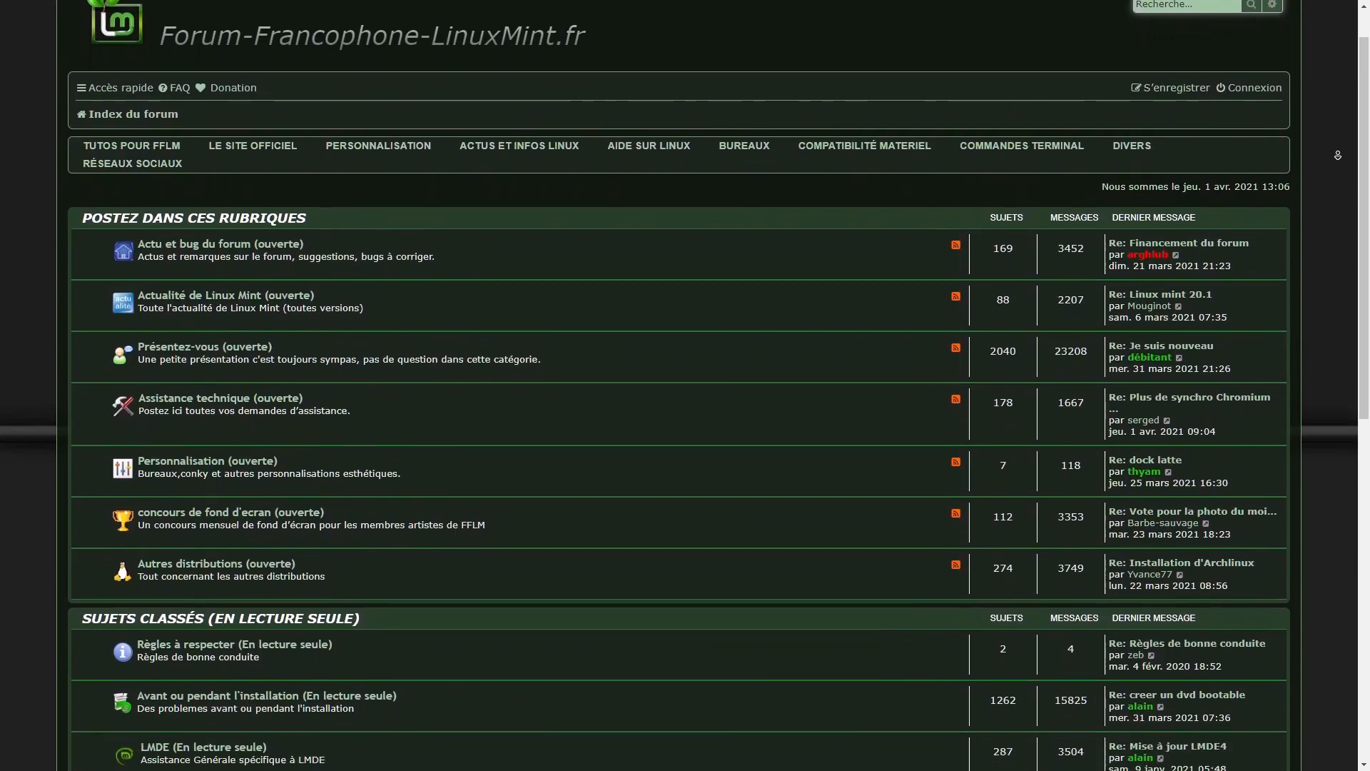
scroll(1337, 155, "down", 1)
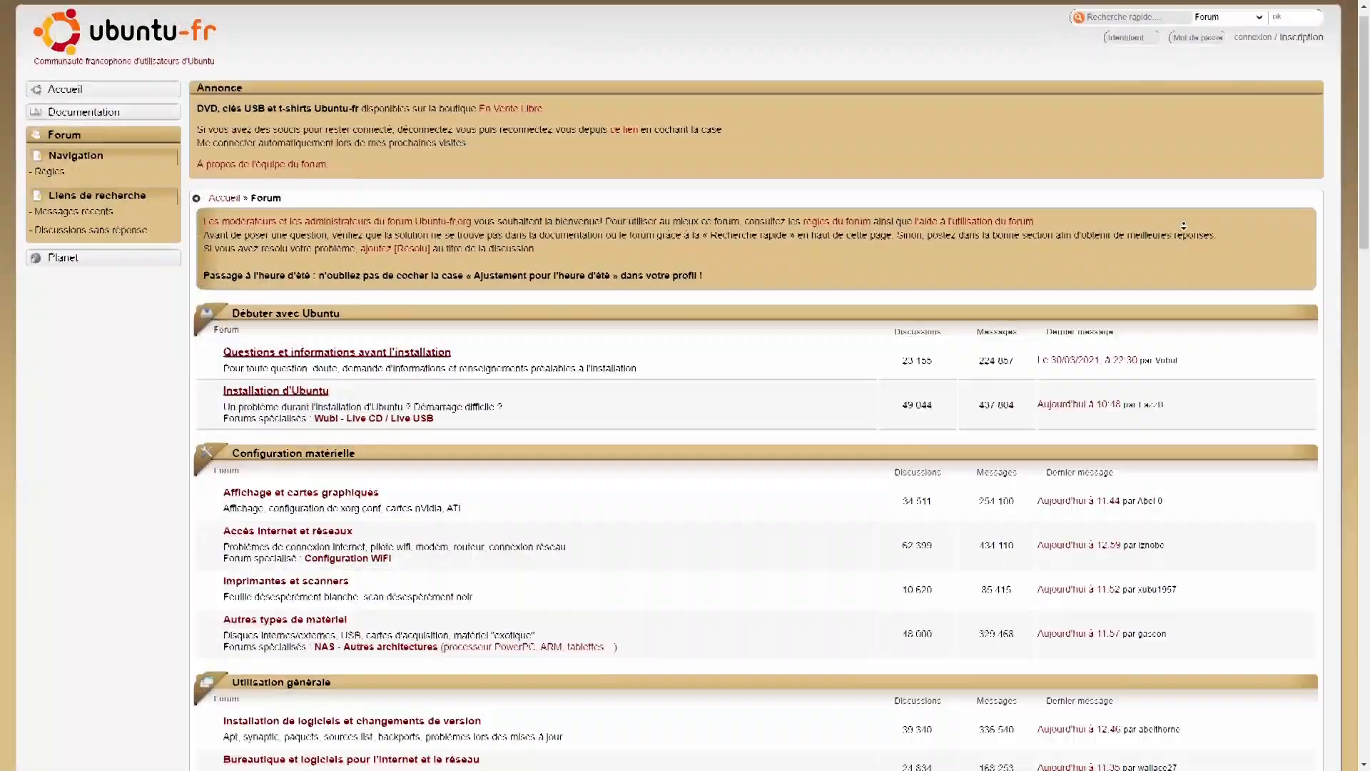
scroll(1183, 225, "down", 2)
scroll(1183, 225, "down", 2)
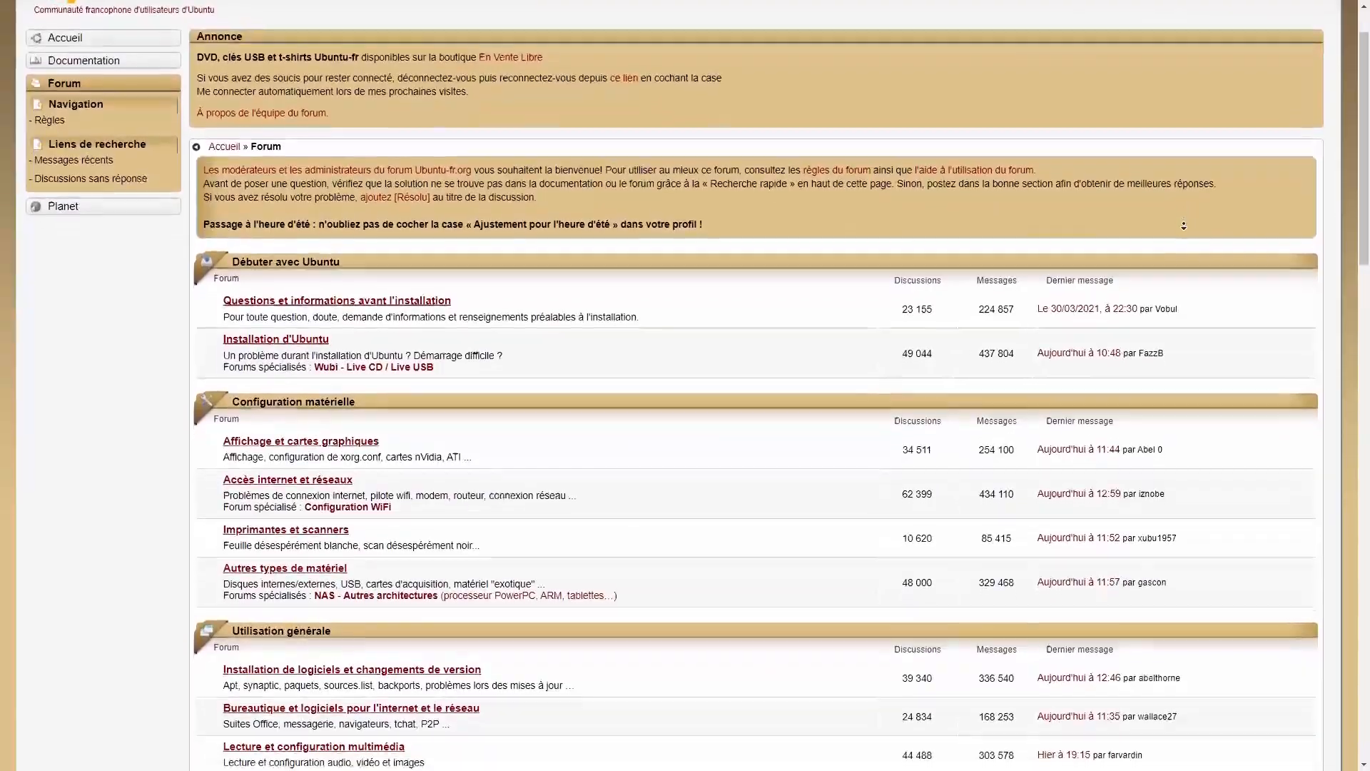
scroll(1183, 226, "down", 2)
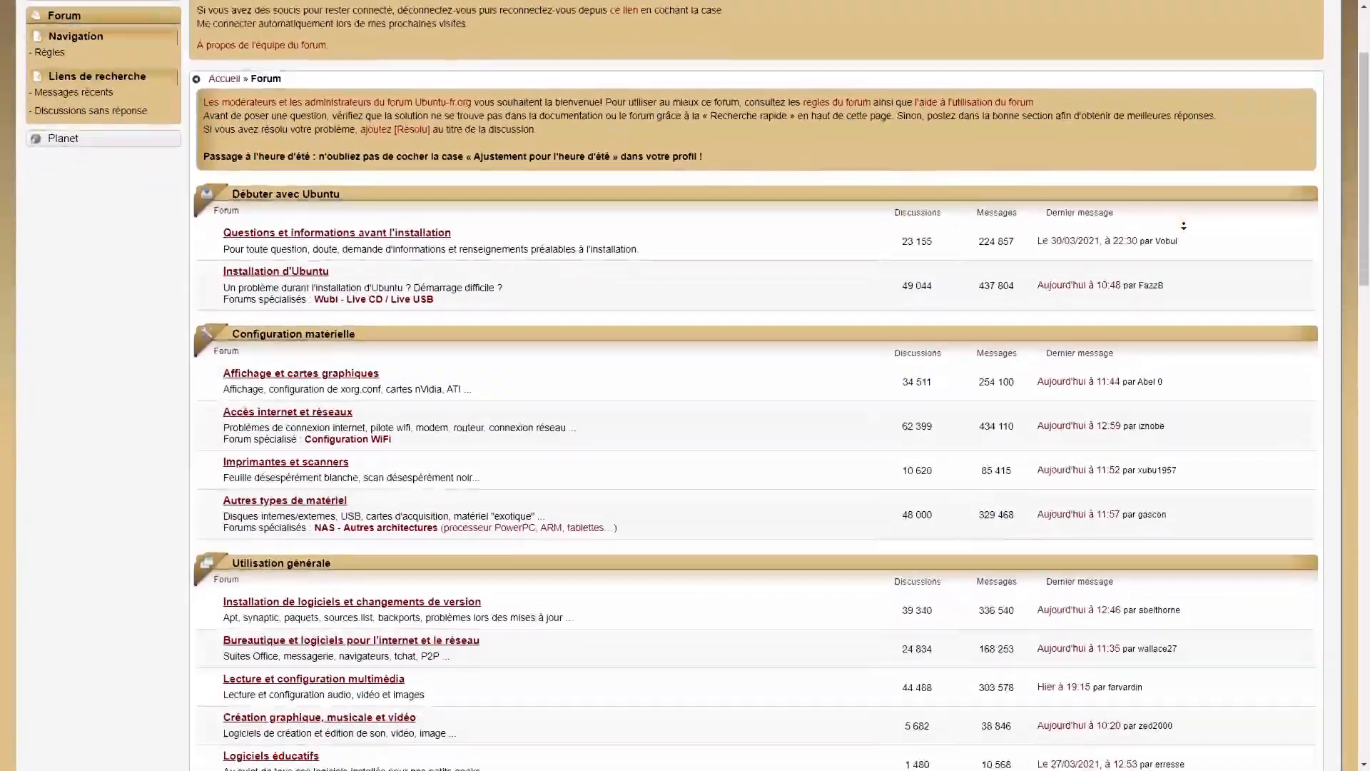